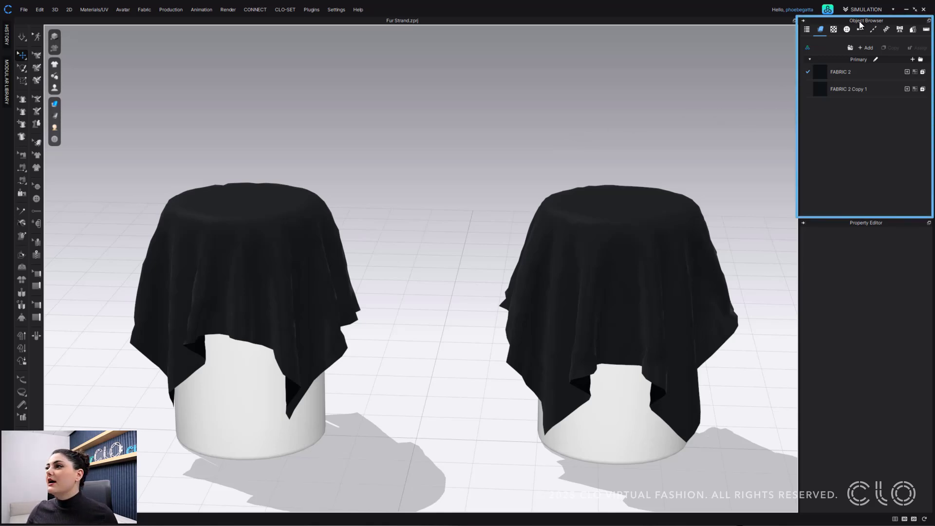
Set the front material type of FABRIC 2 to Fur_Strand
{"action": "left_click", "coordinate": [853, 72]}
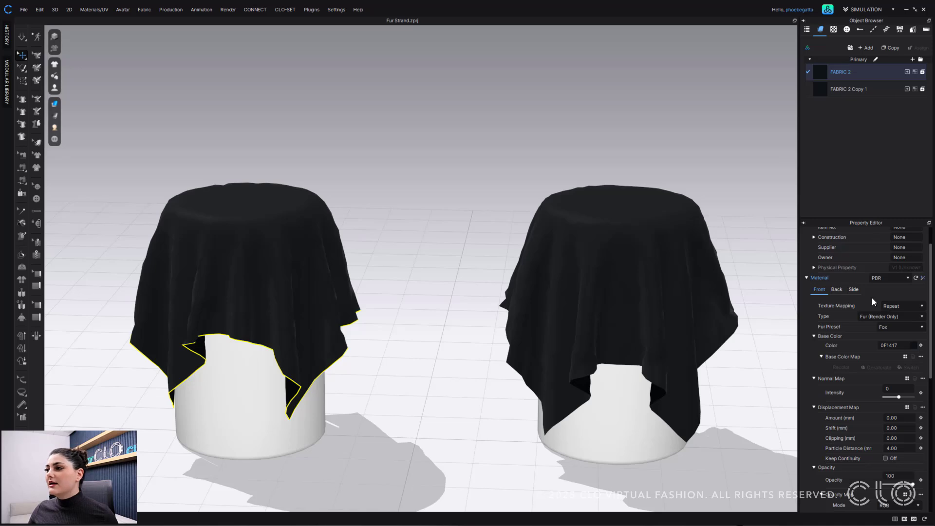
{"action": "scroll", "coordinate": [872, 299], "scroll_direction": "up", "scroll_amount": 2}
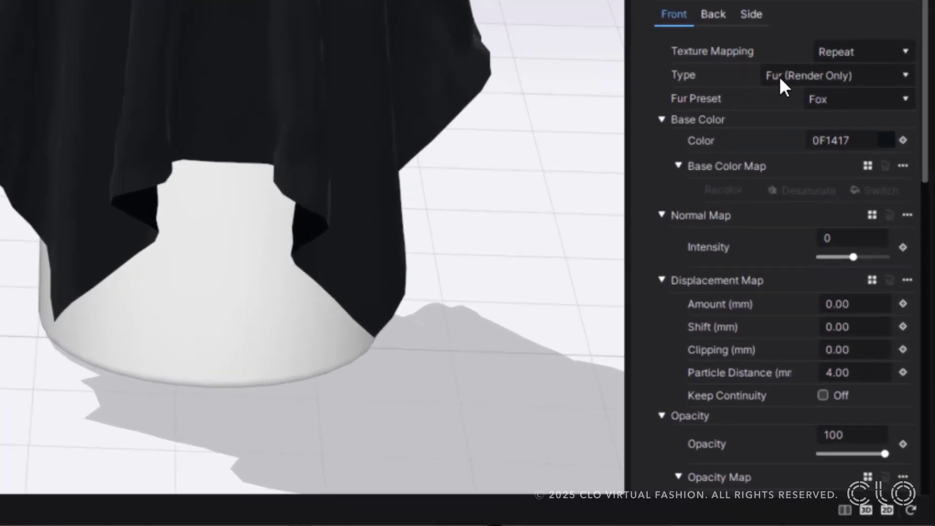
{"action": "left_click", "coordinate": [905, 74]}
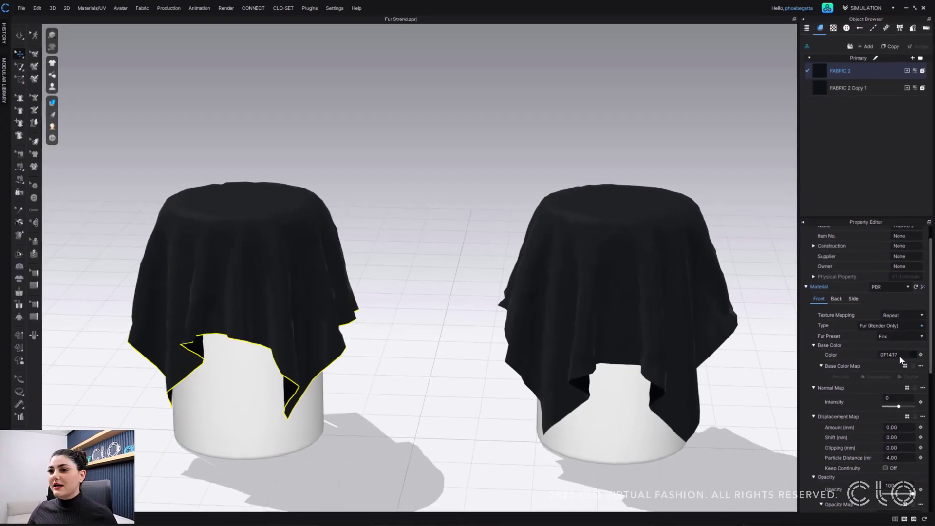
{"action": "left_click", "coordinate": [898, 359]}
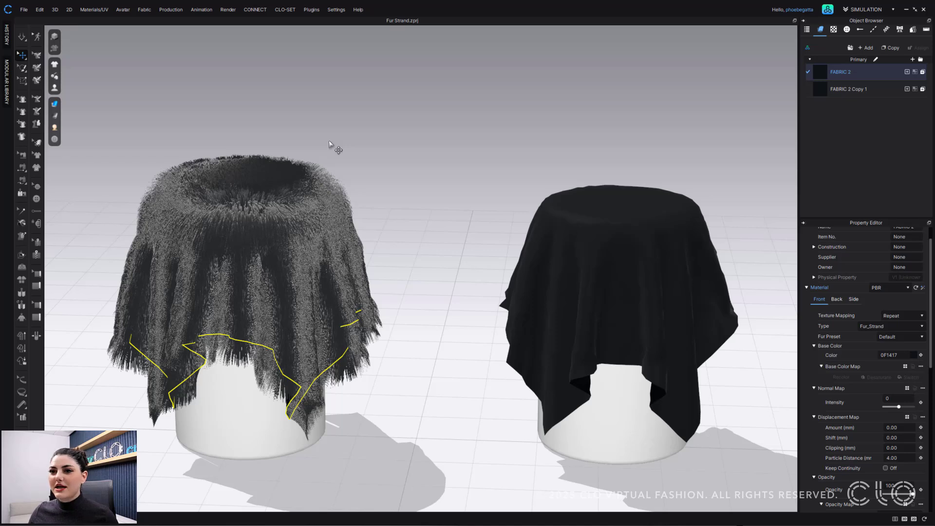
Examine the material type options of FABRIC 2 and compare its material settings with those of FABRIC 2 Copy 1
{"action": "left_click", "coordinate": [887, 325]}
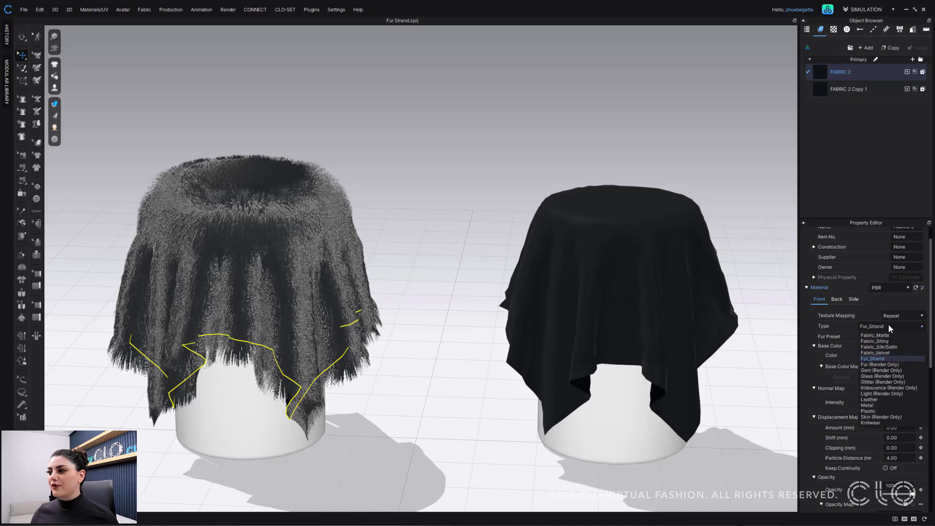
{"action": "left_click", "coordinate": [892, 358]}
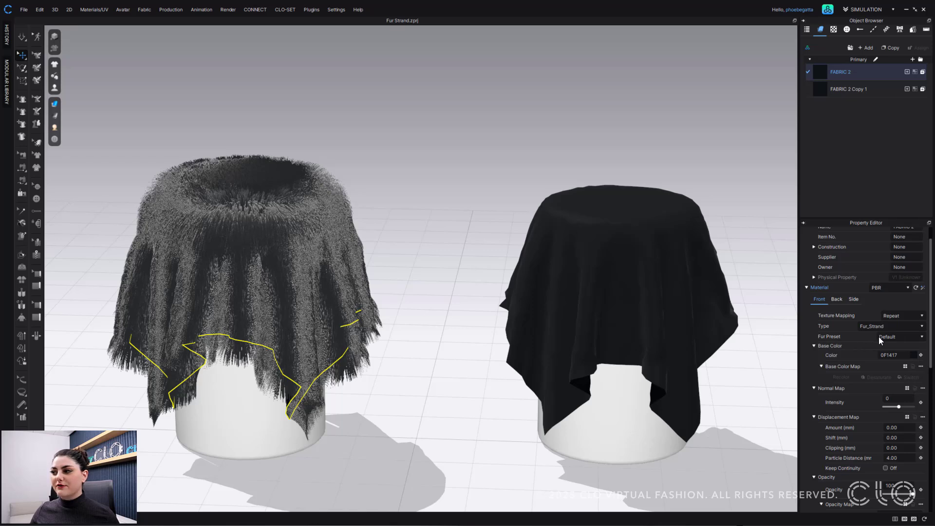
{"action": "left_click", "coordinate": [906, 324]}
{"action": "left_click", "coordinate": [893, 364]}
{"action": "left_click", "coordinate": [868, 89]}
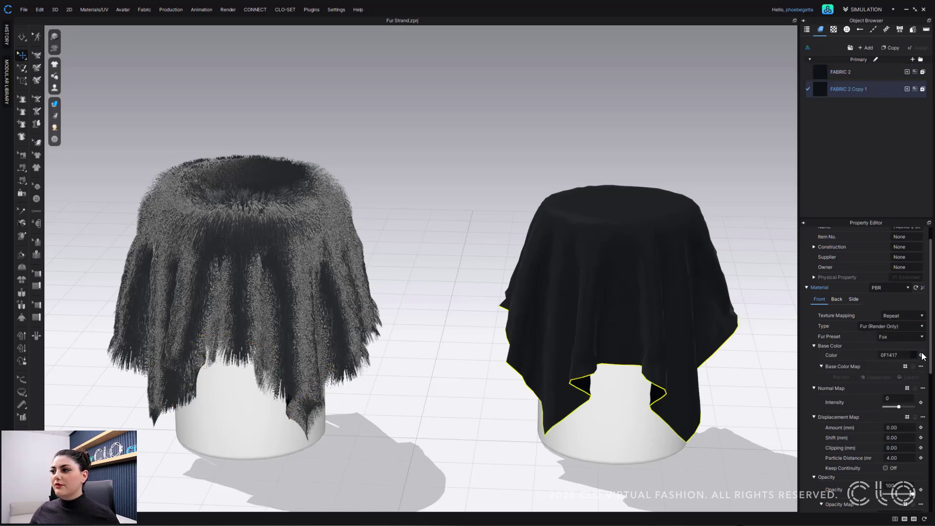
{"action": "left_click", "coordinate": [860, 74]}
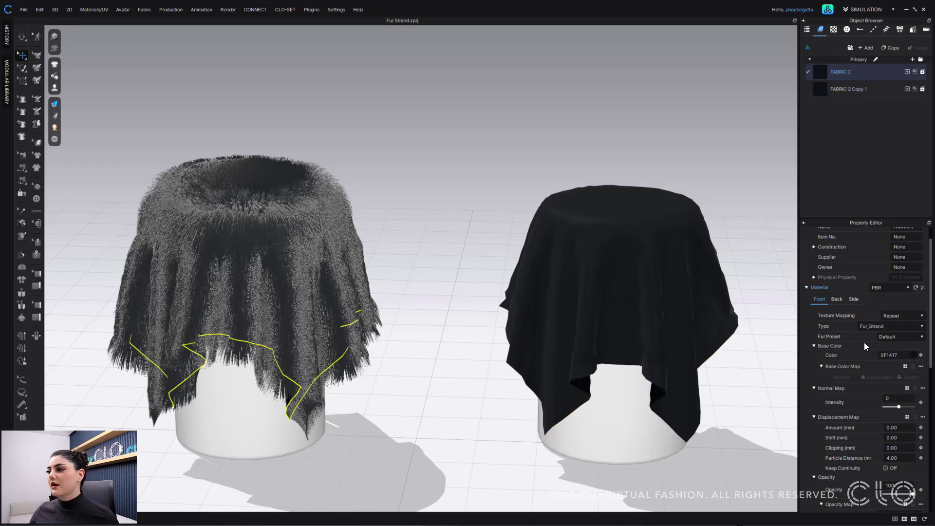
Set the Fur Preset of FABRIC 2 to Fox
{"action": "left_click", "coordinate": [877, 338]}
{"action": "left_click", "coordinate": [877, 341]}
{"action": "left_click", "coordinate": [893, 341]}
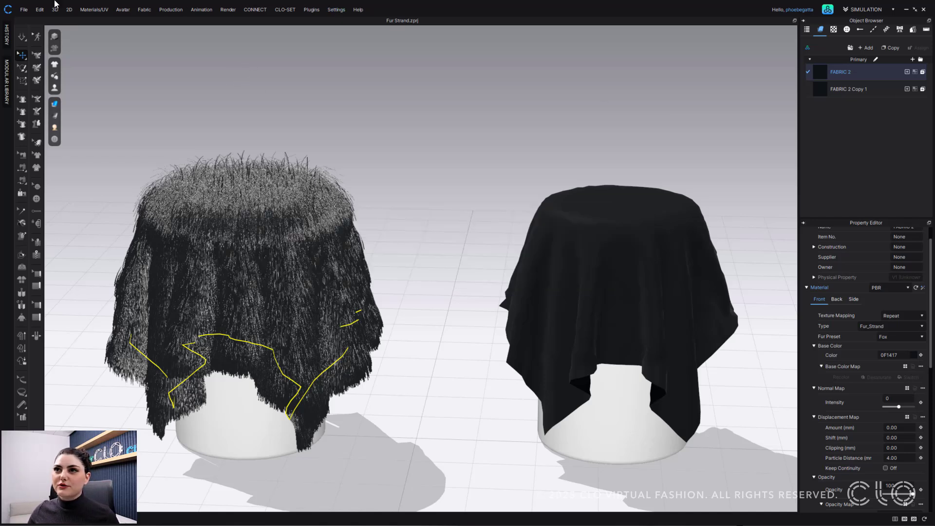
Review the Fur Strand Shape options in the 3D user settings and close the settings
{"action": "left_click", "coordinate": [336, 10]}
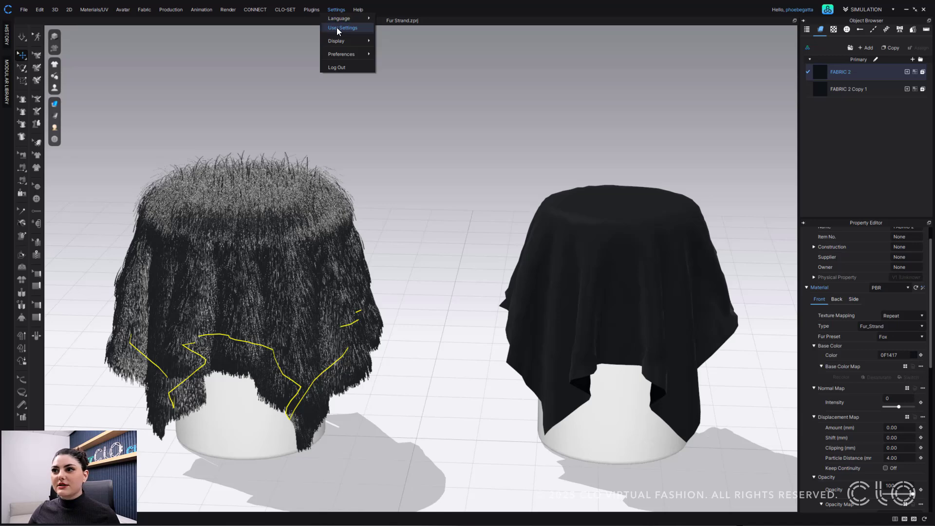
{"action": "left_click", "coordinate": [337, 28]}
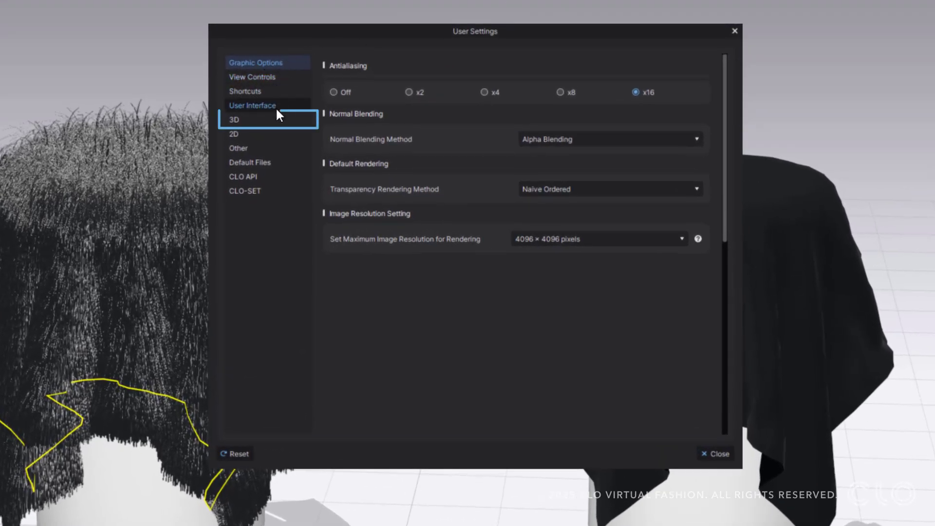
{"action": "left_click", "coordinate": [253, 121]}
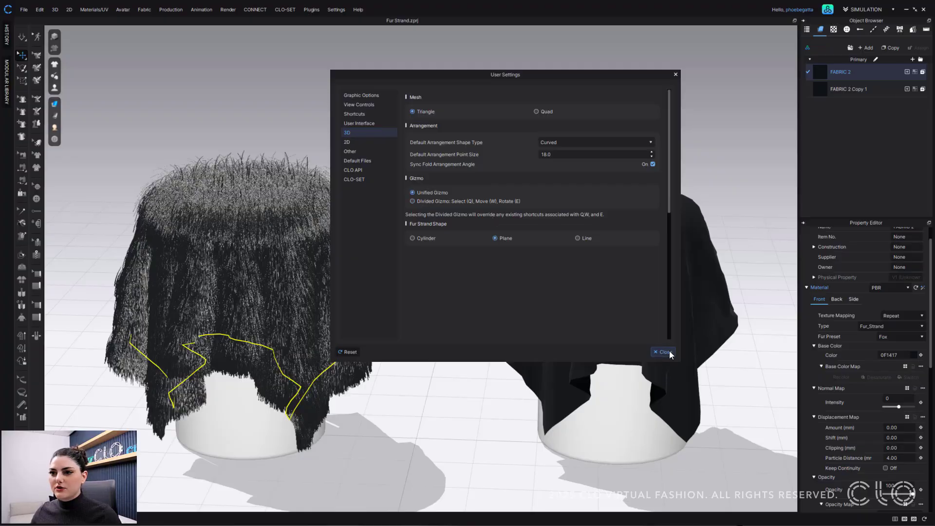
{"action": "left_click", "coordinate": [669, 351]}
Examine the plane-shaped fur strands on the fur-covered cloth up close and from several angles
{"action": "scroll", "coordinate": [286, 305], "scroll_direction": "up", "scroll_amount": 10}
{"action": "scroll", "coordinate": [286, 305], "scroll_direction": "down", "scroll_amount": 5}
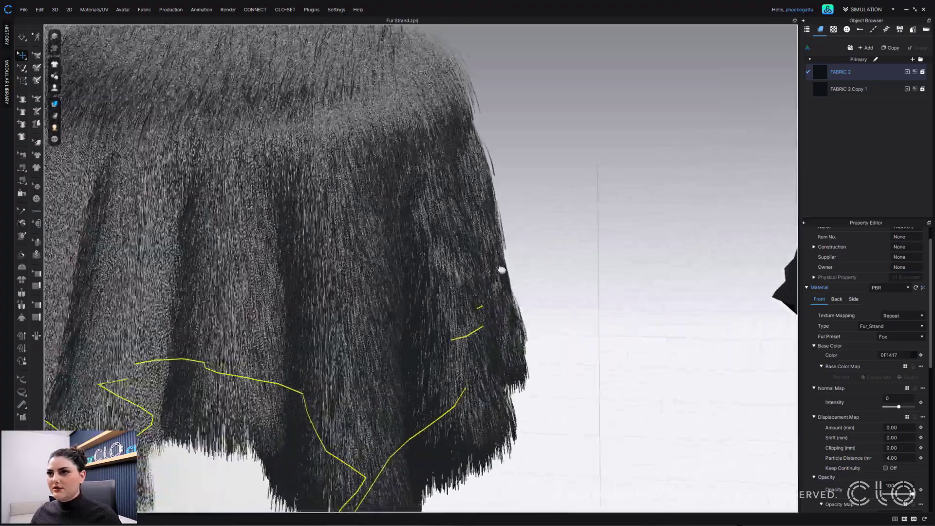
{"action": "right_click_drag", "start_coordinate": [501, 271], "coordinate": [424, 136]}
{"action": "scroll", "coordinate": [424, 141], "scroll_direction": "up", "scroll_amount": 8}
{"action": "scroll", "coordinate": [449, 295], "scroll_direction": "up", "scroll_amount": 8}
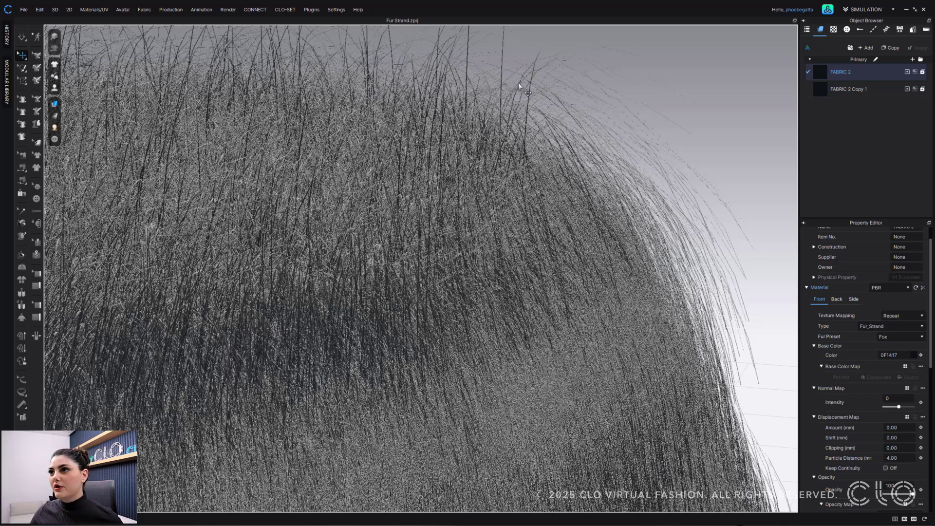
{"action": "scroll", "coordinate": [521, 80], "scroll_direction": "up", "scroll_amount": 3}
{"action": "right_click_drag", "start_coordinate": [511, 105], "coordinate": [497, 251]}
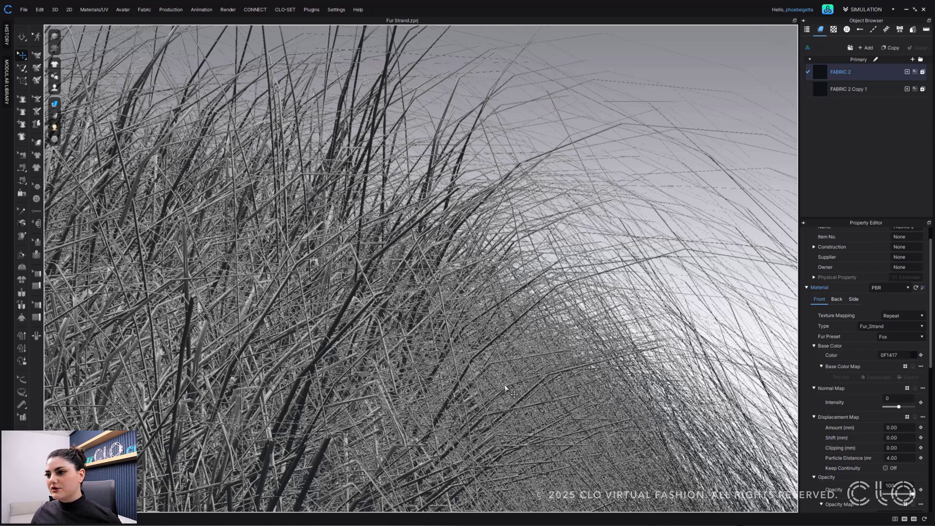
{"action": "right_click_drag", "start_coordinate": [501, 386], "coordinate": [253, 155]}
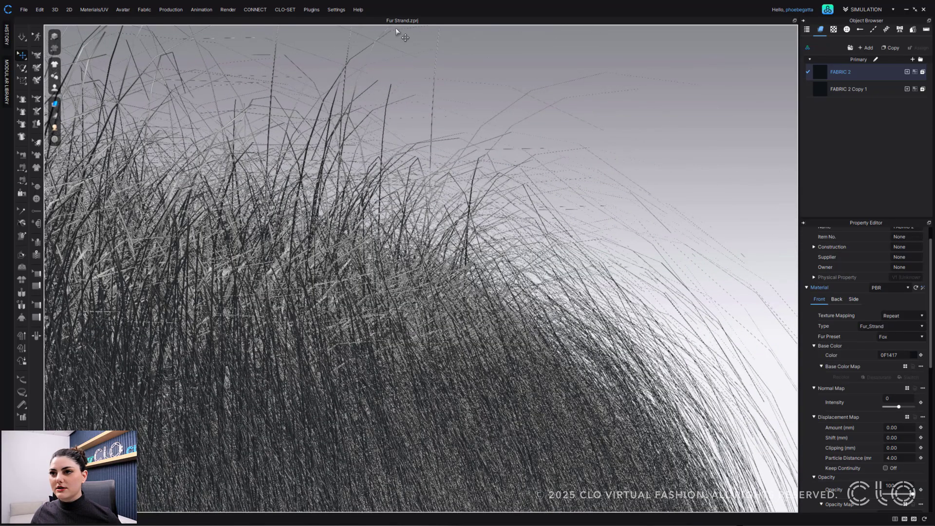
{"action": "scroll", "coordinate": [380, 290], "scroll_direction": "down", "scroll_amount": 10}
{"action": "middle_click_drag", "start_coordinate": [361, 328], "coordinate": [370, 339]}
{"action": "scroll", "coordinate": [427, 309], "scroll_direction": "down", "scroll_amount": 5}
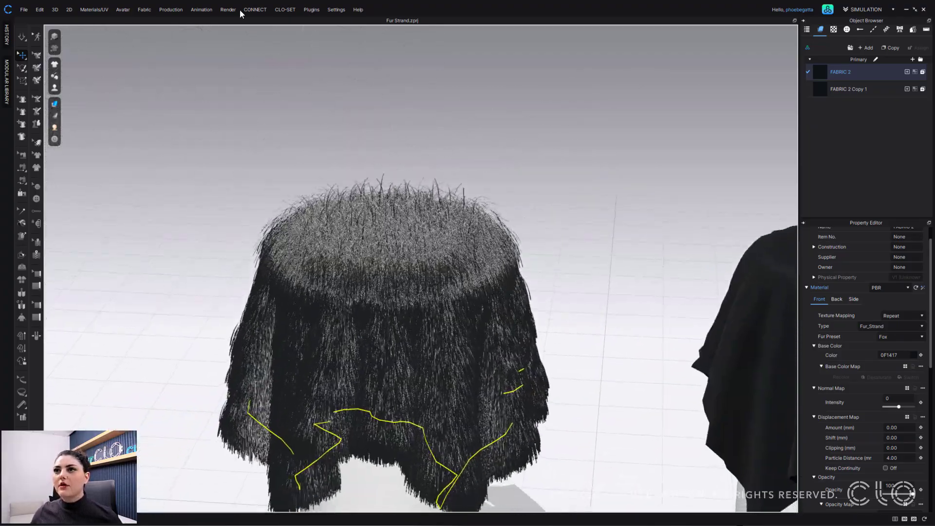
Set the Fur Strand Shape to Line in the 3D user settings
{"action": "left_click", "coordinate": [336, 10]}
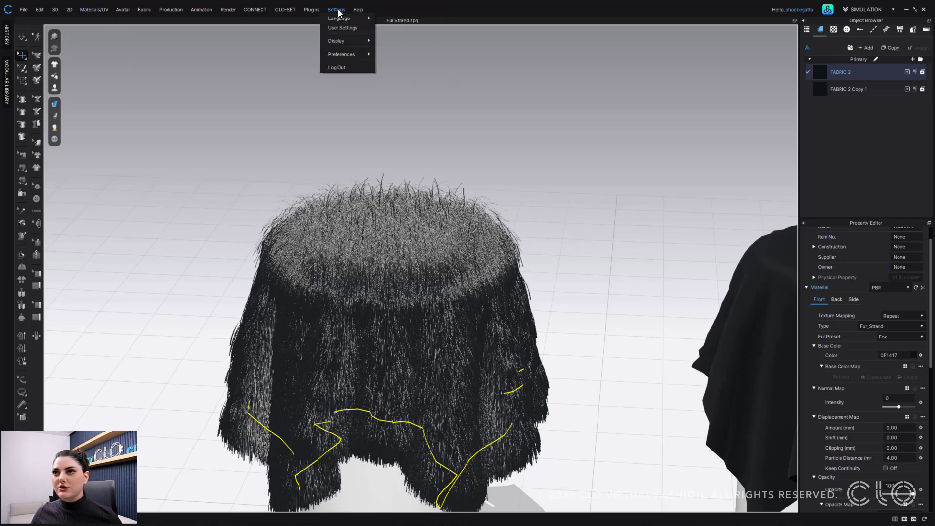
{"action": "left_click", "coordinate": [336, 10]}
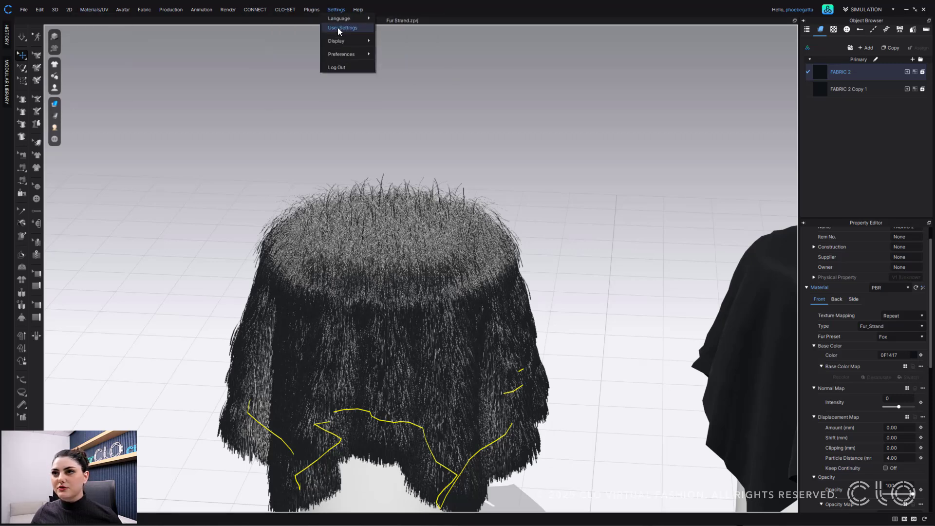
{"action": "left_click", "coordinate": [337, 27]}
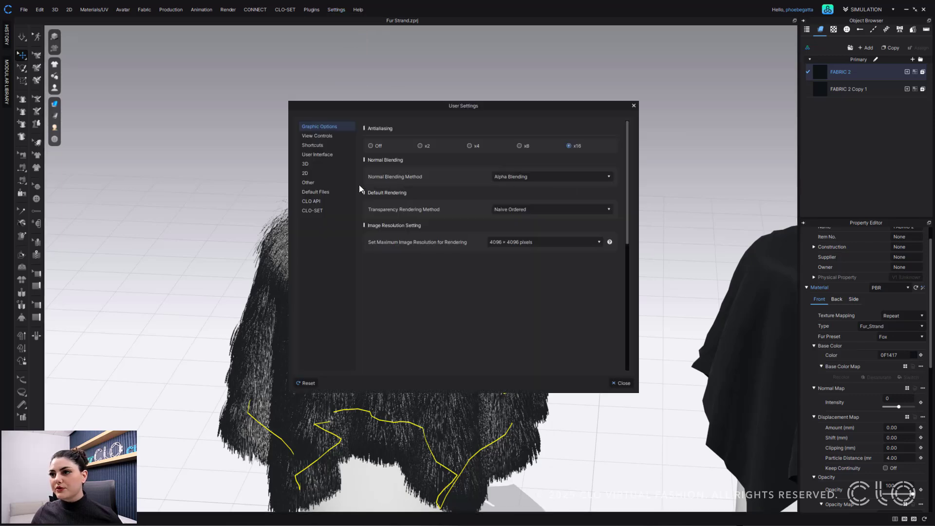
{"action": "left_click", "coordinate": [327, 166]}
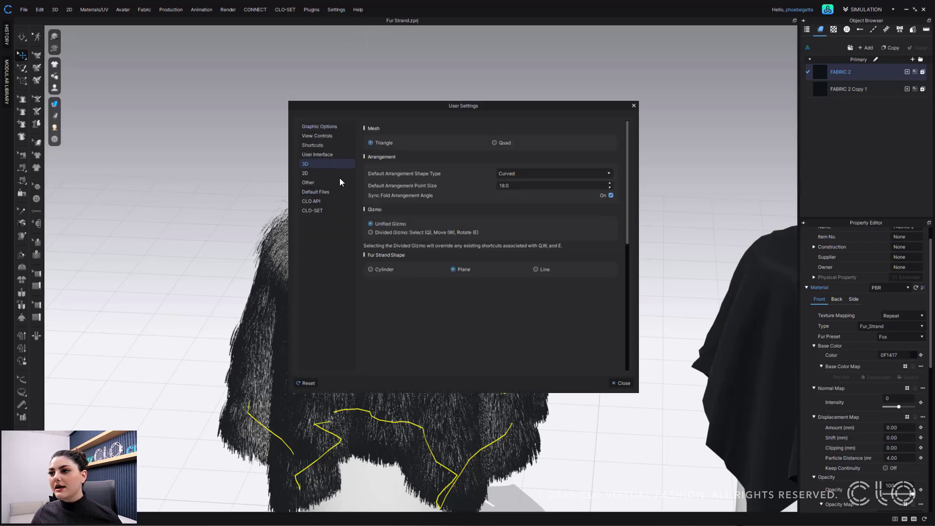
{"action": "left_click", "coordinate": [536, 269]}
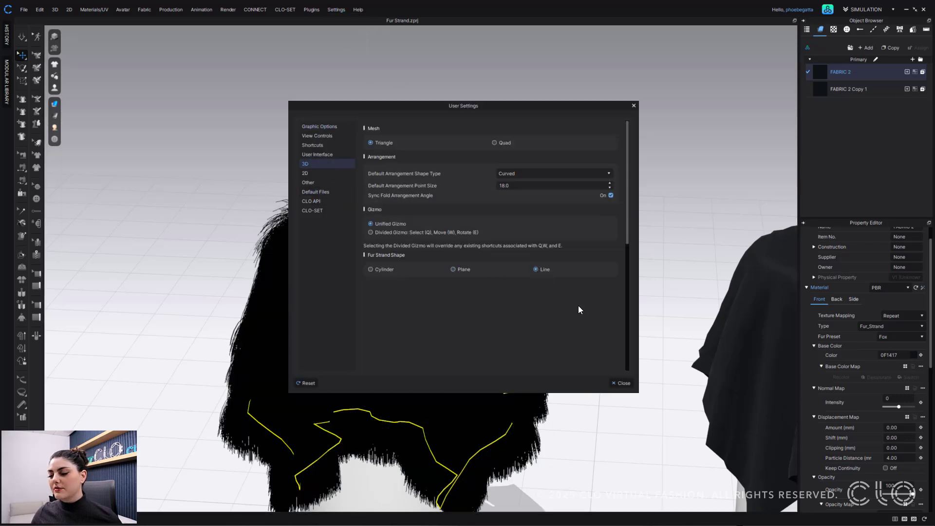
{"action": "left_click", "coordinate": [623, 384]}
Inspect the line-shaped fur strands along the upper edge of the draped cloth
{"action": "scroll", "coordinate": [429, 211], "scroll_direction": "up", "scroll_amount": 5}
{"action": "scroll", "coordinate": [432, 262], "scroll_direction": "down", "scroll_amount": 2}
{"action": "right_click_drag", "start_coordinate": [473, 309], "coordinate": [525, 287]}
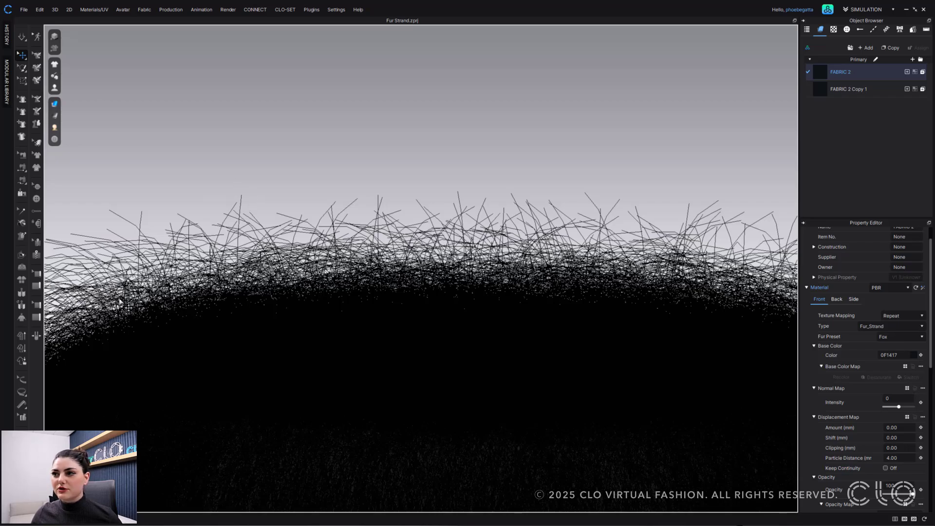
{"action": "scroll", "coordinate": [416, 219], "scroll_direction": "up", "scroll_amount": 5}
{"action": "scroll", "coordinate": [415, 219], "scroll_direction": "up", "scroll_amount": 6}
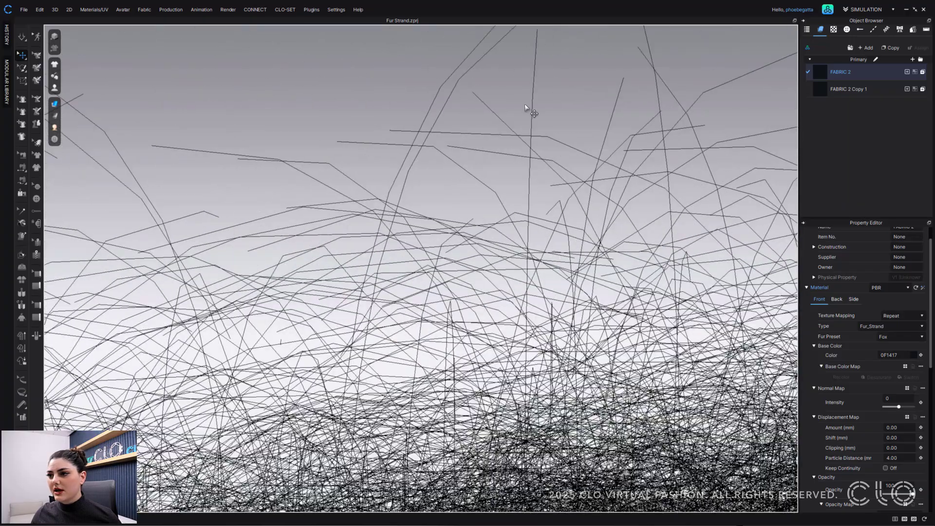
{"action": "scroll", "coordinate": [507, 404], "scroll_direction": "down", "scroll_amount": 10}
{"action": "right_click_drag", "start_coordinate": [507, 404], "coordinate": [452, 351]}
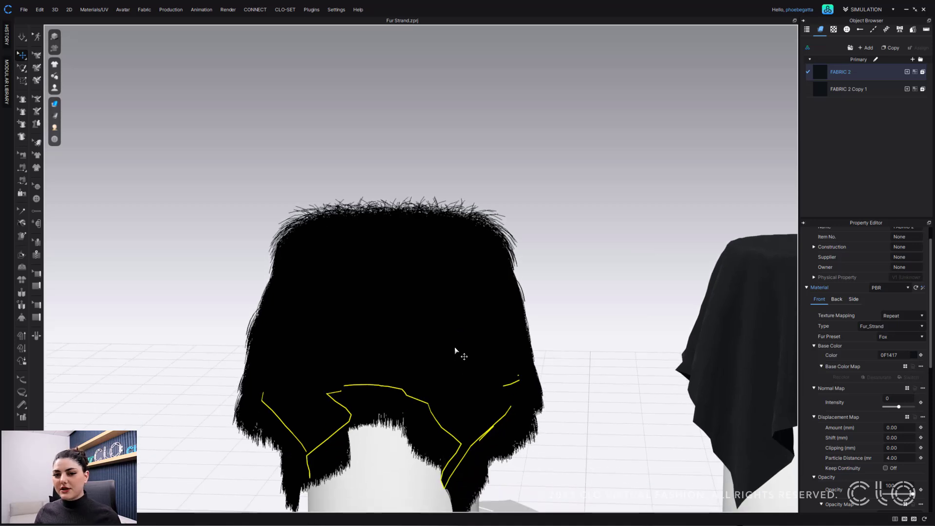
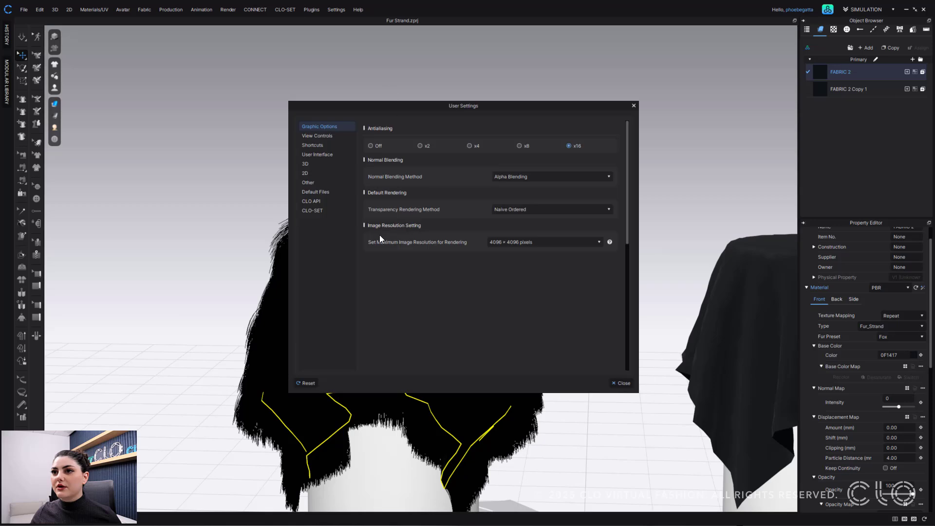
Set the Fur Strand Shape to Cylinder in the 3D user settings
{"action": "left_click", "coordinate": [319, 165]}
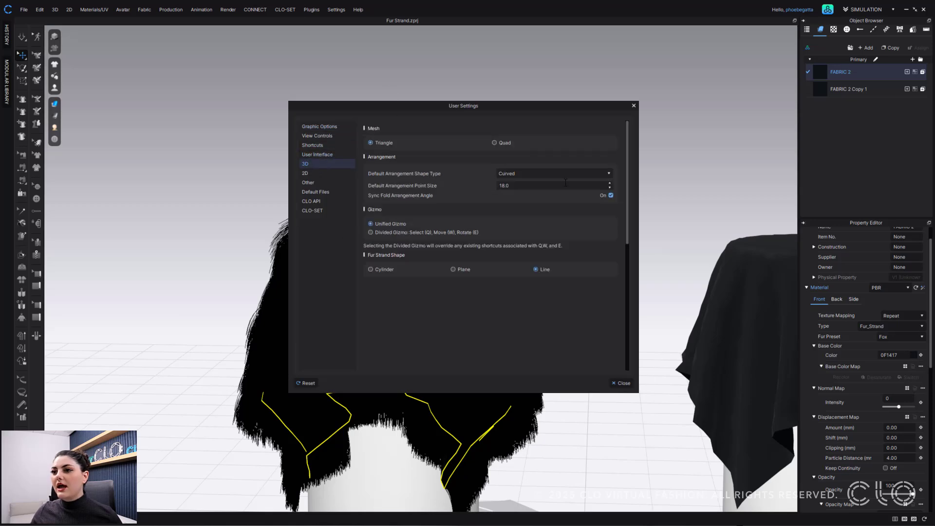
{"action": "left_click", "coordinate": [370, 269]}
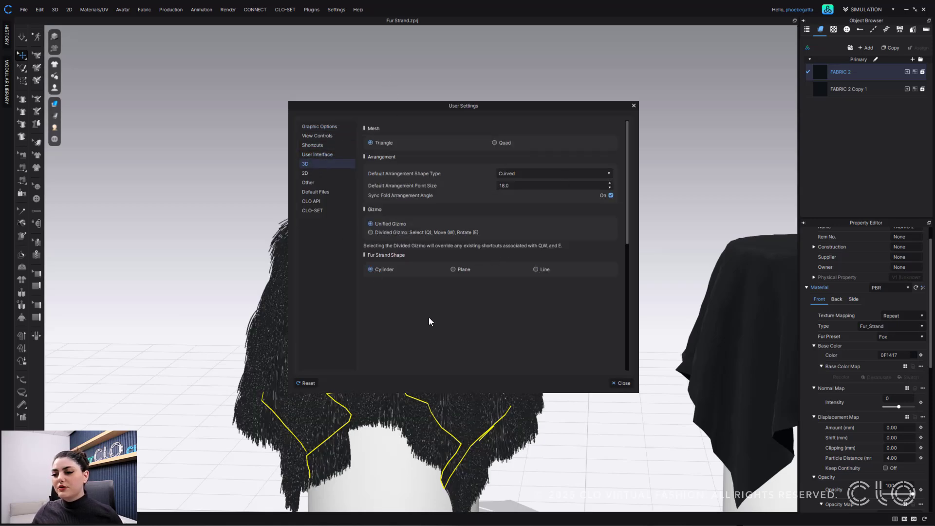
{"action": "left_click", "coordinate": [621, 383]}
Examine the cylinder-shaped fur strands on the draped cloth at different distances and angles
{"action": "scroll", "coordinate": [387, 238], "scroll_direction": "up", "scroll_amount": 10}
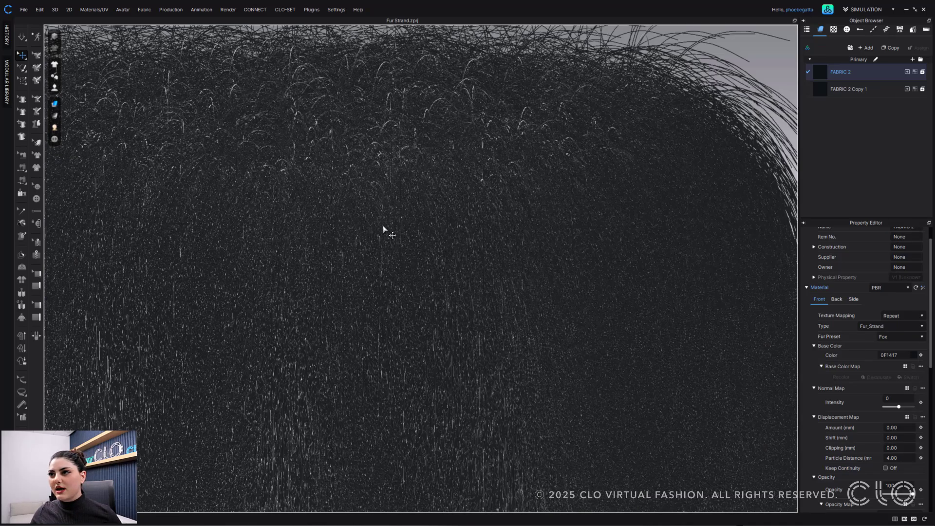
{"action": "scroll", "coordinate": [350, 346], "scroll_direction": "down", "scroll_amount": 3}
{"action": "scroll", "coordinate": [641, 210], "scroll_direction": "up", "scroll_amount": 10}
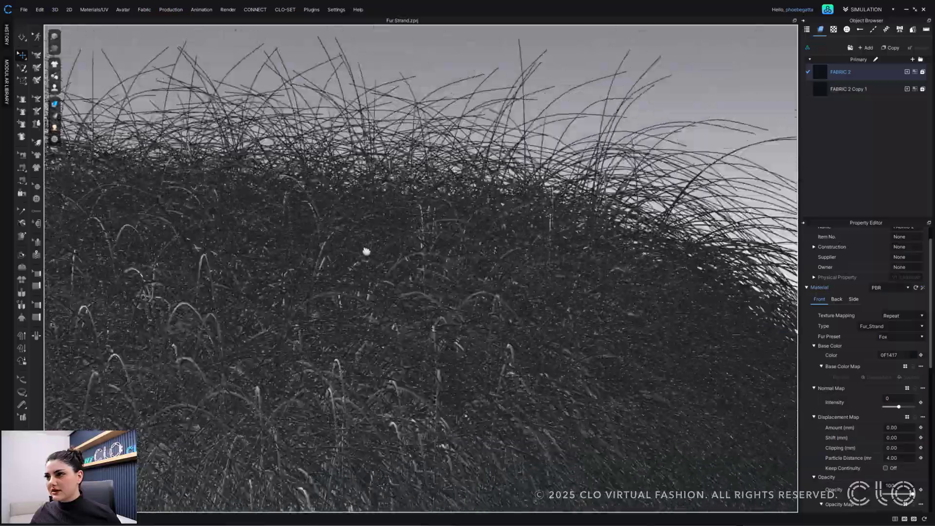
{"action": "scroll", "coordinate": [528, 190], "scroll_direction": "down", "scroll_amount": 8}
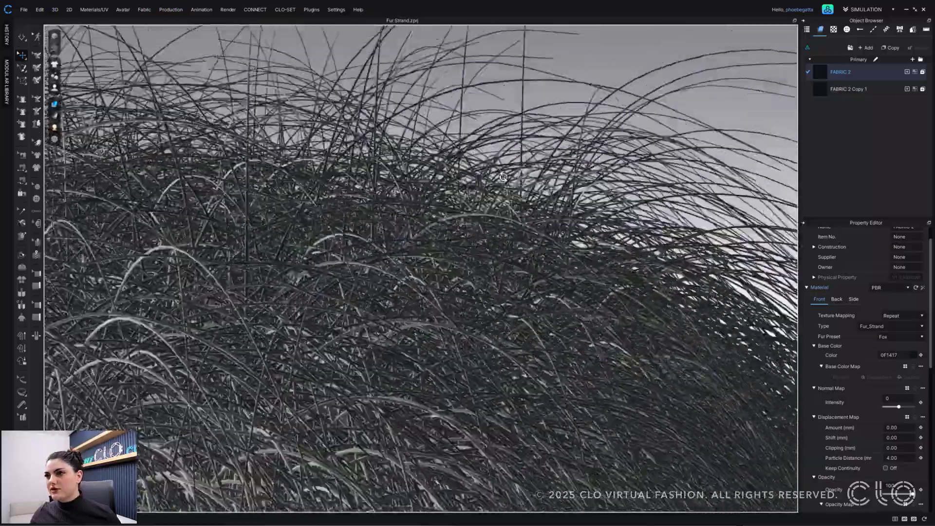
{"action": "scroll", "coordinate": [496, 176], "scroll_direction": "down", "scroll_amount": 3}
{"action": "scroll", "coordinate": [532, 194], "scroll_direction": "up", "scroll_amount": 8}
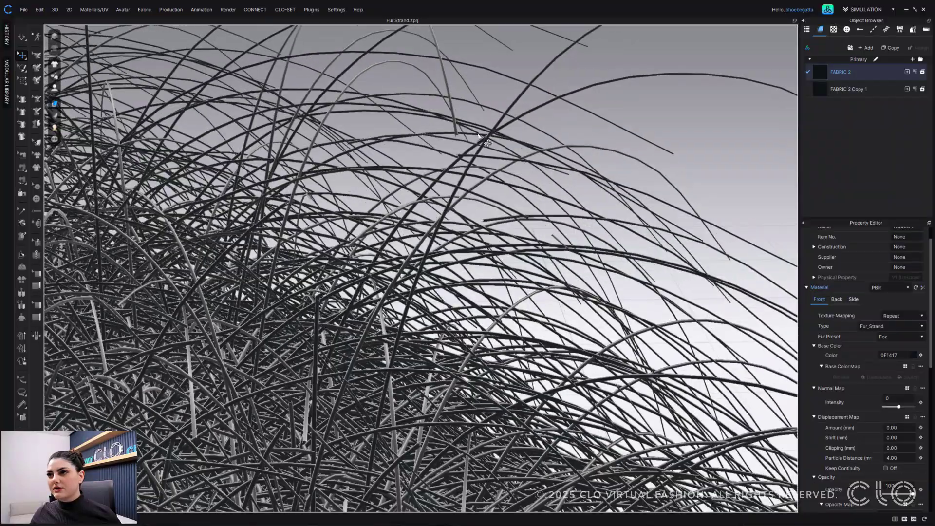
{"action": "scroll", "coordinate": [486, 142], "scroll_direction": "down", "scroll_amount": 10}
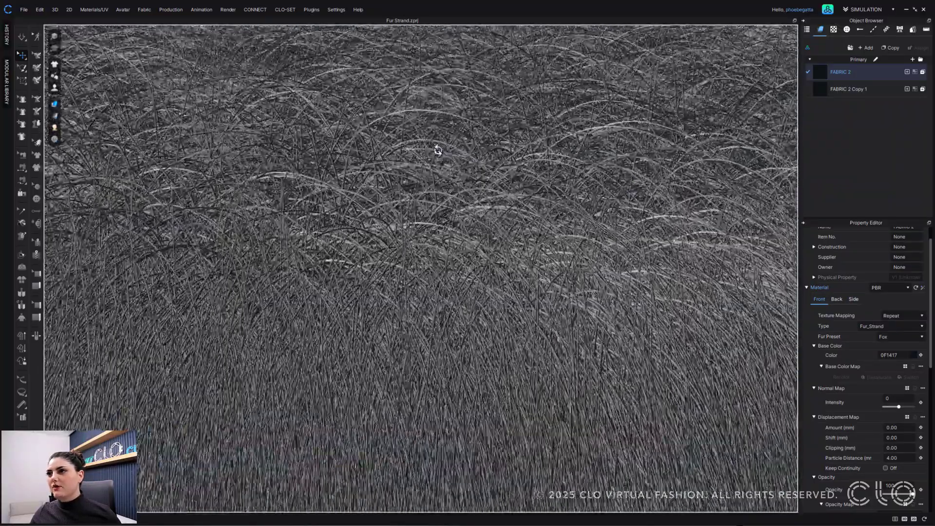
{"action": "scroll", "coordinate": [438, 150], "scroll_direction": "up", "scroll_amount": 8}
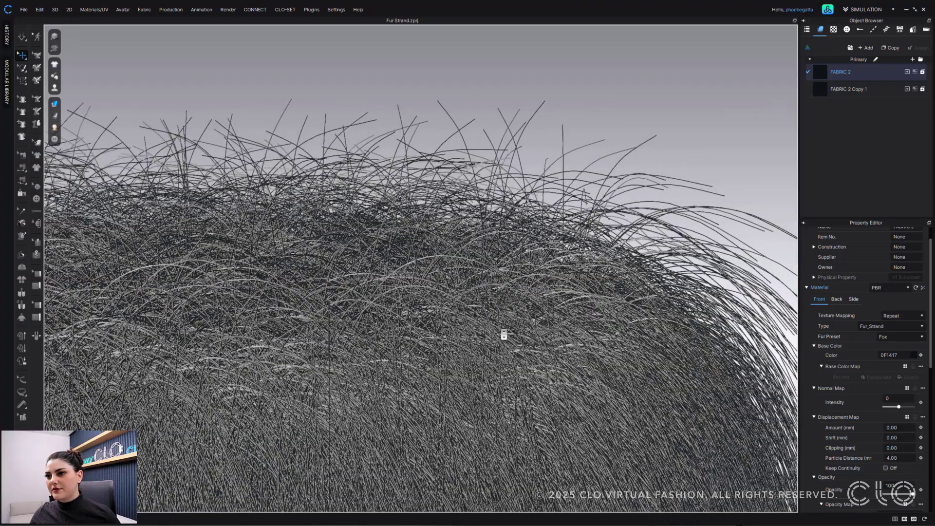
{"action": "scroll", "coordinate": [504, 334], "scroll_direction": "up", "scroll_amount": 3}
{"action": "right_click_drag", "start_coordinate": [501, 328], "coordinate": [498, 309]}
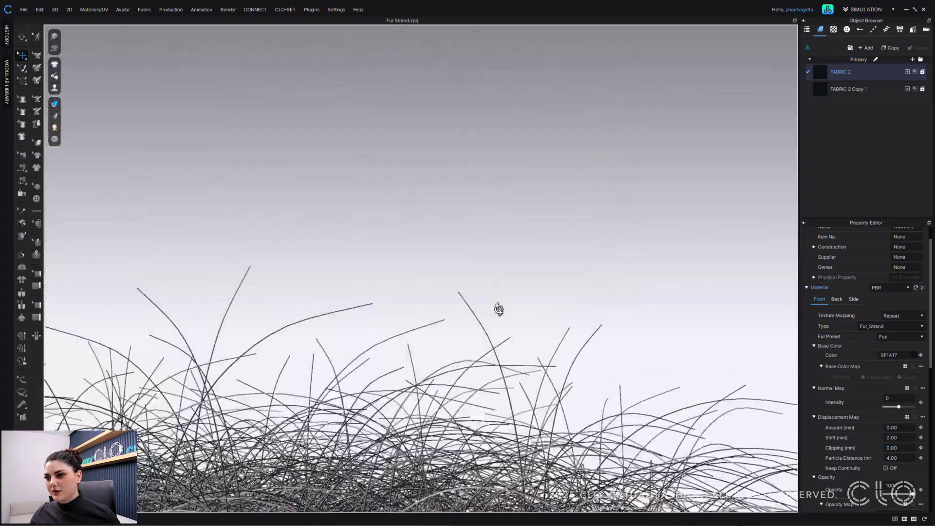
Inspect the strand fur along the draped cloth's upper edge, over the whole drape and against the plain cloth beside it
{"action": "scroll", "coordinate": [415, 311], "scroll_direction": "down", "scroll_amount": 4}
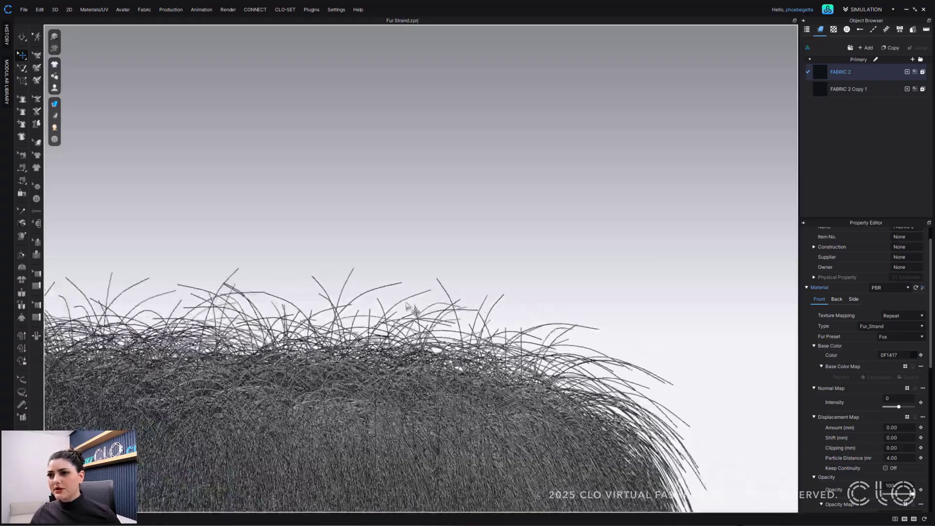
{"action": "right_click_drag", "start_coordinate": [415, 311], "coordinate": [344, 289]}
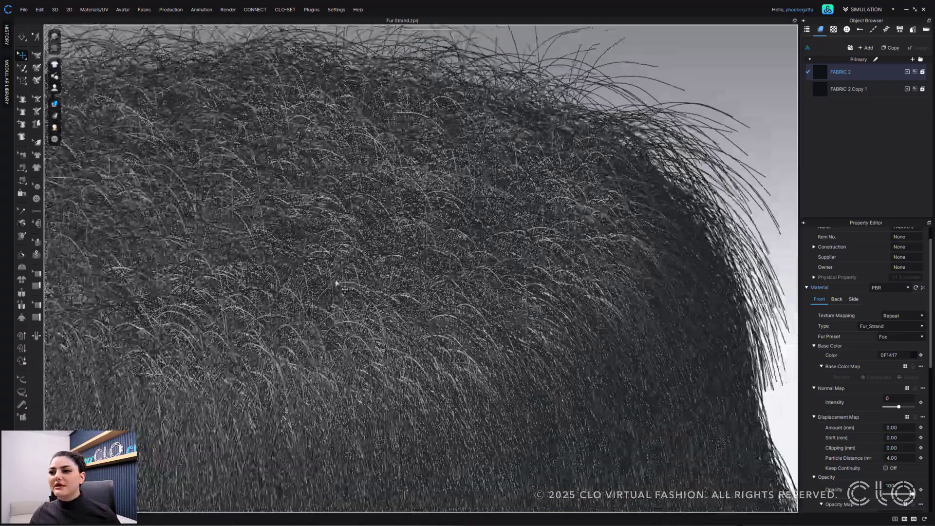
{"action": "scroll", "coordinate": [341, 288], "scroll_direction": "down", "scroll_amount": 6}
{"action": "right_click_drag", "start_coordinate": [393, 319], "coordinate": [413, 246]}
{"action": "scroll", "coordinate": [417, 267], "scroll_direction": "down", "scroll_amount": 2}
{"action": "scroll", "coordinate": [416, 248], "scroll_direction": "up", "scroll_amount": 1}
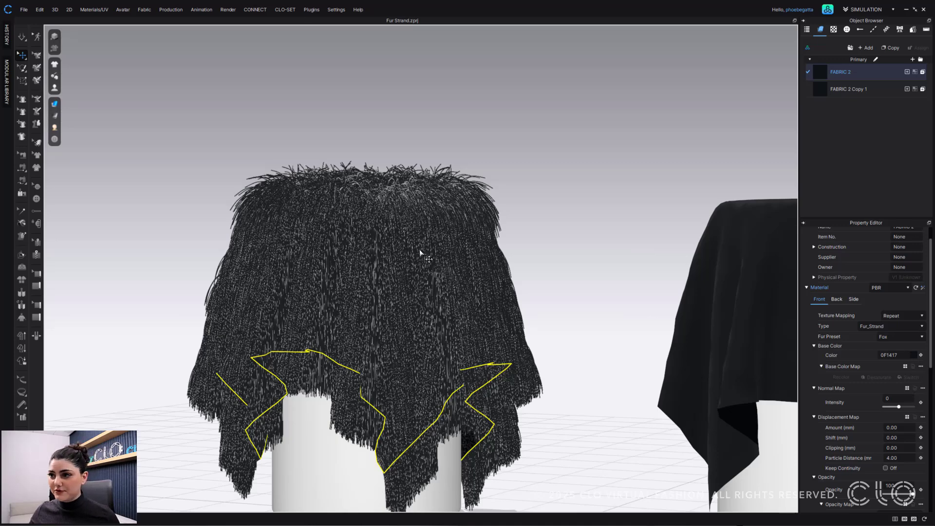
{"action": "scroll", "coordinate": [439, 246], "scroll_direction": "down", "scroll_amount": 3}
{"action": "right_click_drag", "start_coordinate": [438, 246], "coordinate": [399, 210]}
Open the render window beside the 3D view and render the two draped cloths
{"action": "left_click", "coordinate": [441, 262]}
{"action": "left_click", "coordinate": [228, 9]}
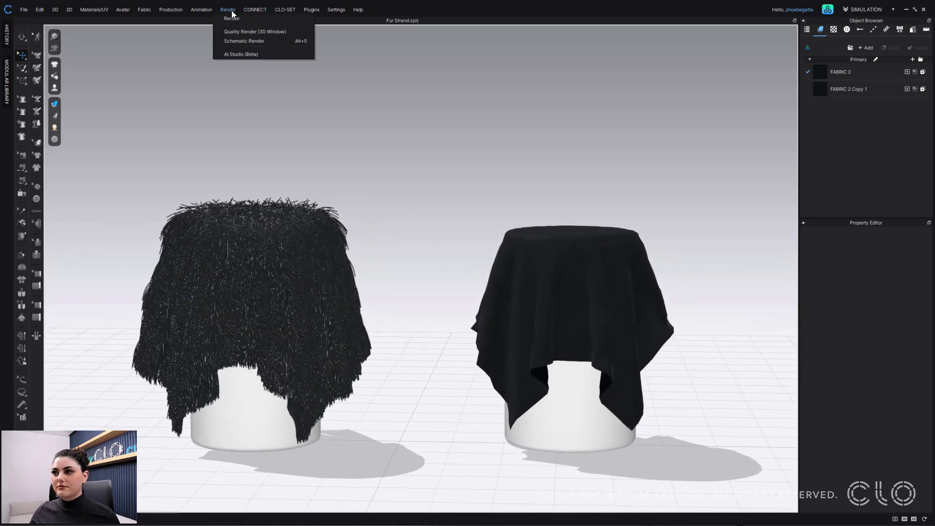
{"action": "left_click", "coordinate": [229, 33]}
{"action": "left_click_drag", "start_coordinate": [666, 200], "coordinate": [338, 208]}
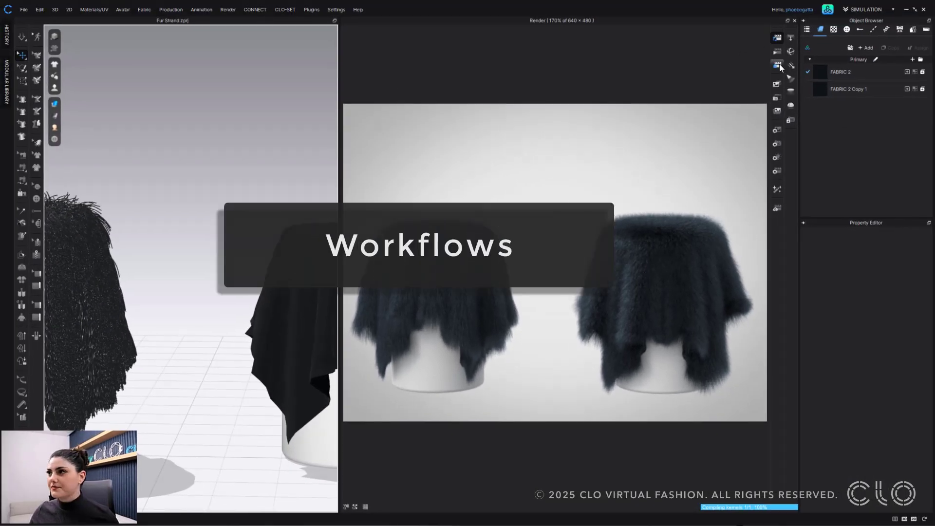
{"action": "left_click", "coordinate": [778, 64]}
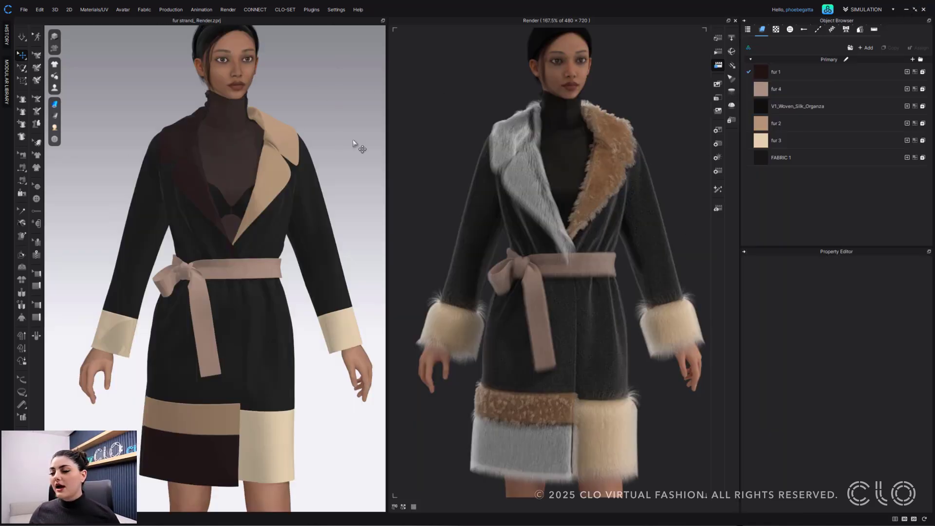
Try changing the fur 1 fabric's material type to Fur_Strand and undo the change
{"action": "left_click", "coordinate": [789, 77]}
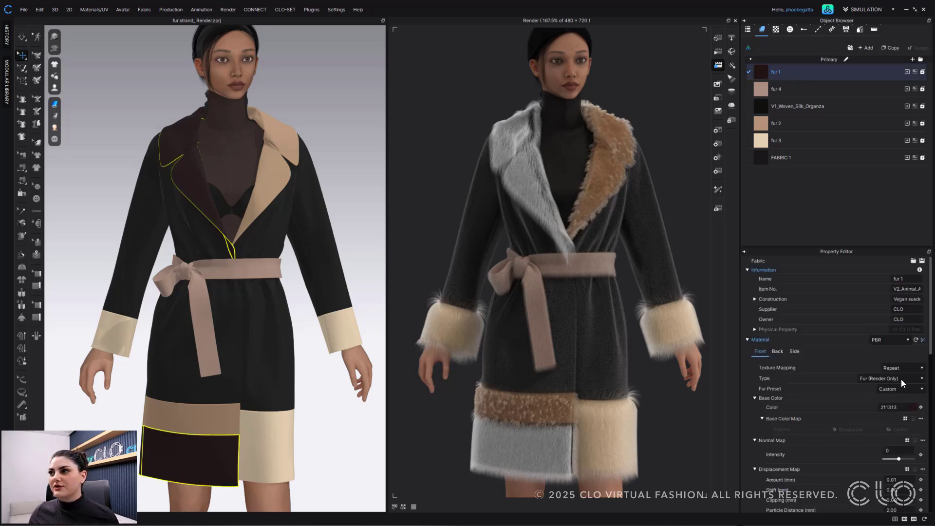
{"action": "left_click", "coordinate": [355, 49]}
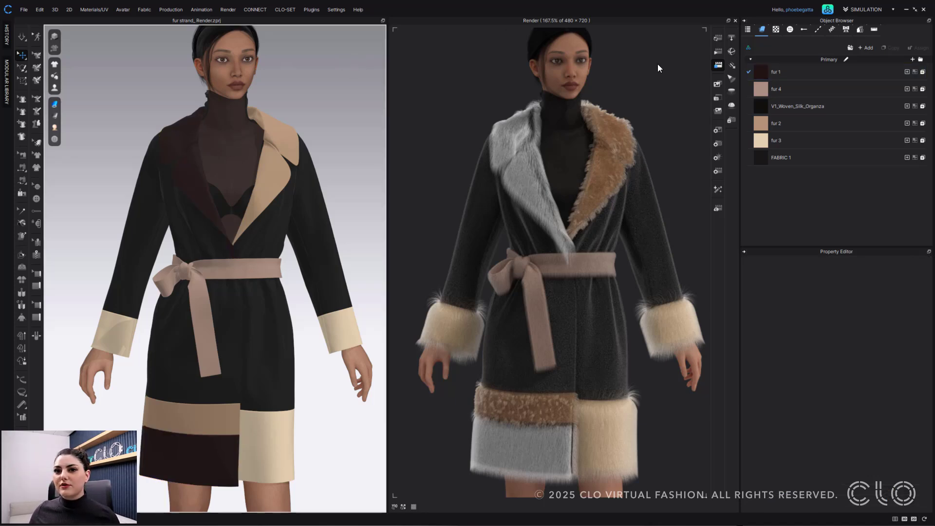
{"action": "left_click", "coordinate": [810, 72]}
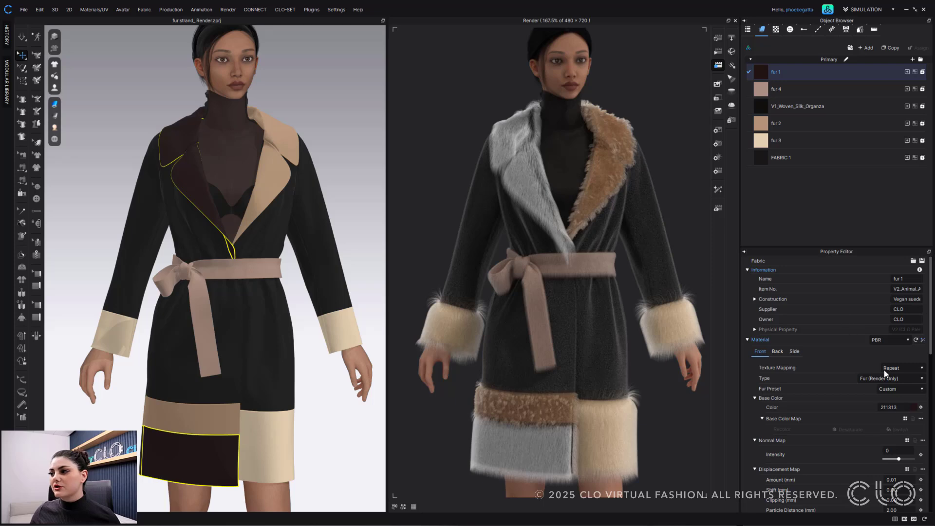
{"action": "left_click", "coordinate": [886, 379]}
{"action": "left_click", "coordinate": [895, 409]}
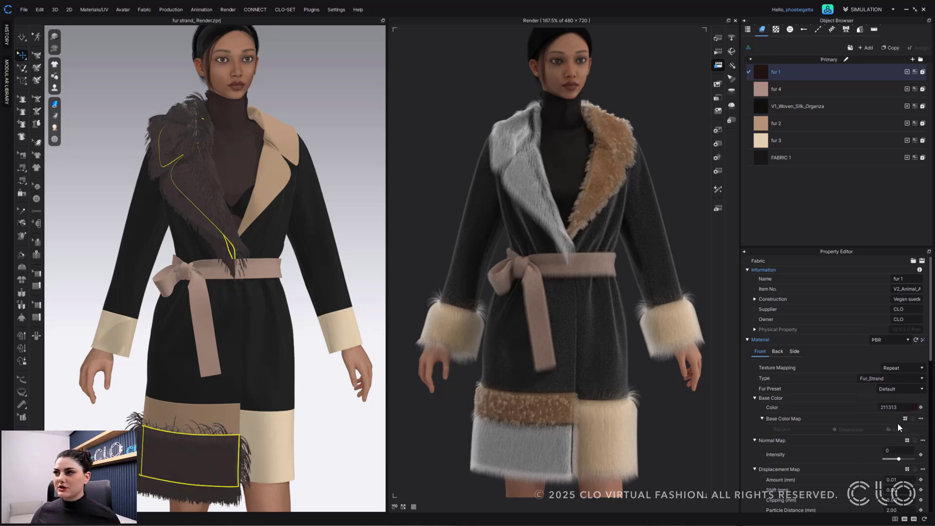
{"action": "key", "text": "ctrl+z"}
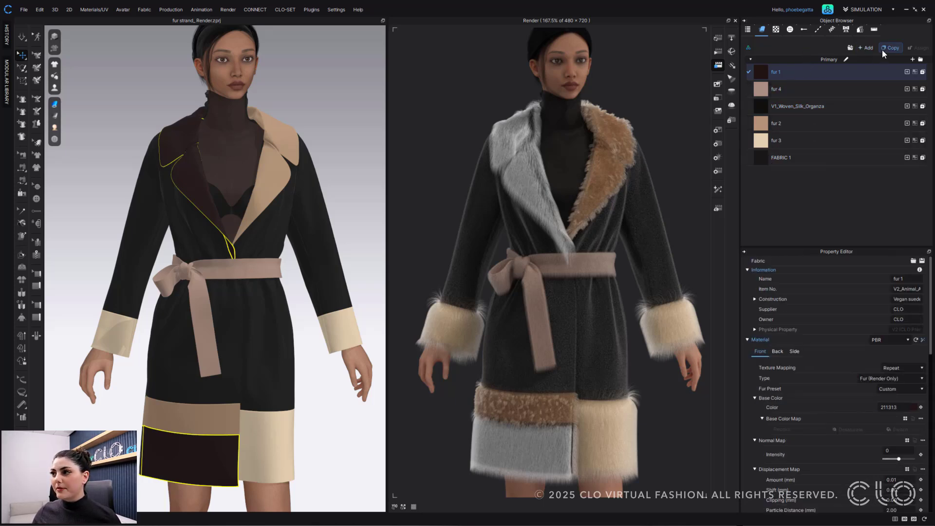
Duplicate the fur 1 fabric and set the copy's material type to Fur_Strand
{"action": "left_click", "coordinate": [890, 378]}
{"action": "left_click", "coordinate": [890, 408]}
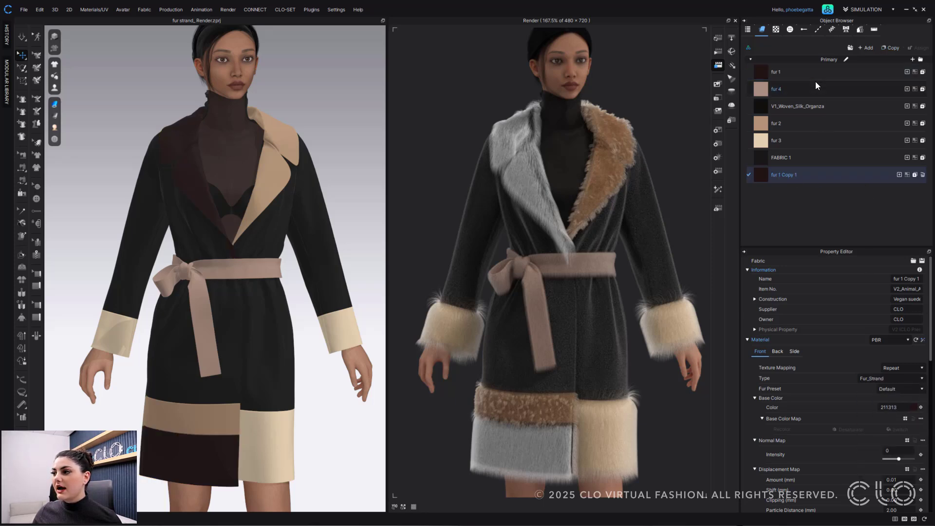
Copy the fur length of 1.4000 in from fur 1 to its Fur_Strand copy
{"action": "left_click", "coordinate": [808, 70]}
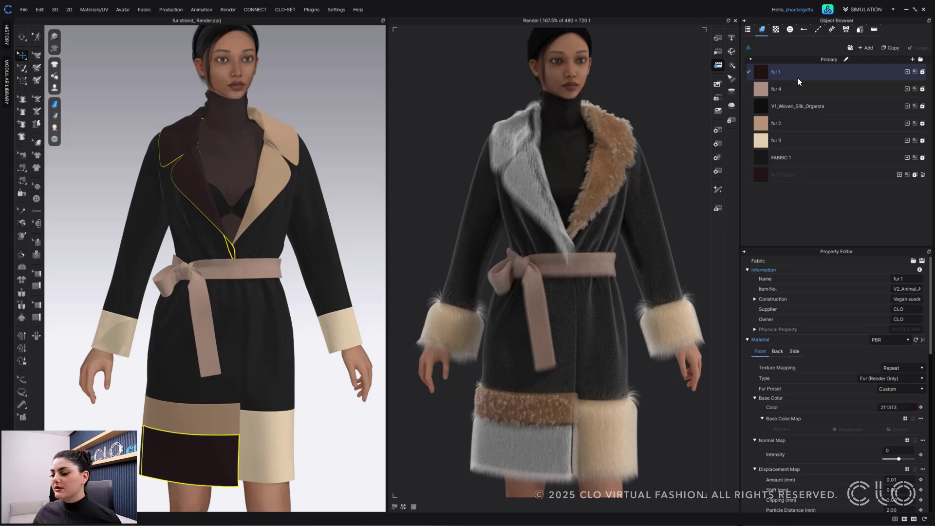
{"action": "scroll", "coordinate": [874, 444], "scroll_direction": "down", "scroll_amount": 10}
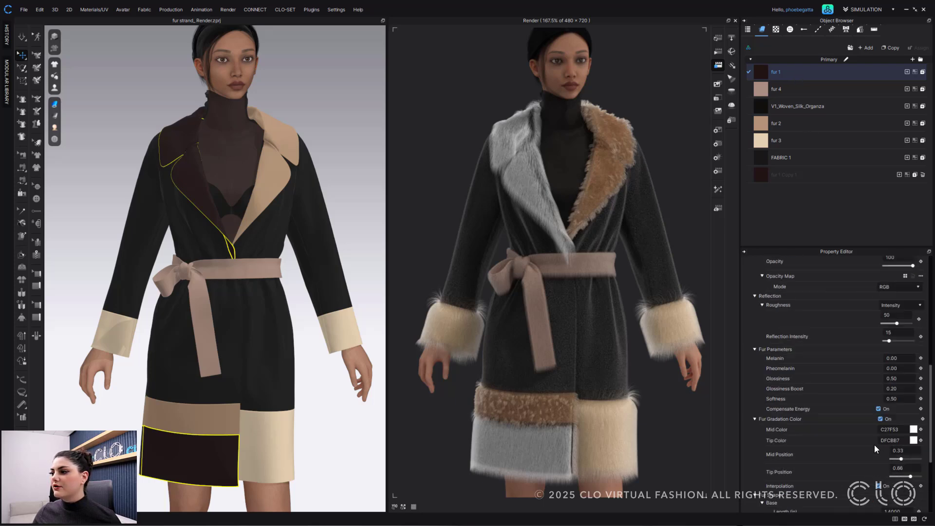
{"action": "left_click", "coordinate": [897, 384]}
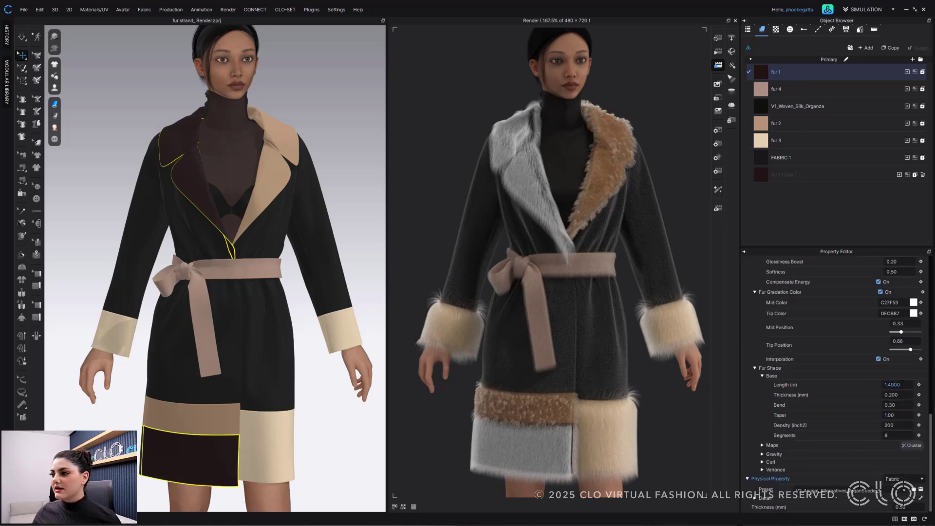
{"action": "double_click", "coordinate": [901, 384]}
{"action": "key", "text": "ctrl+c"}
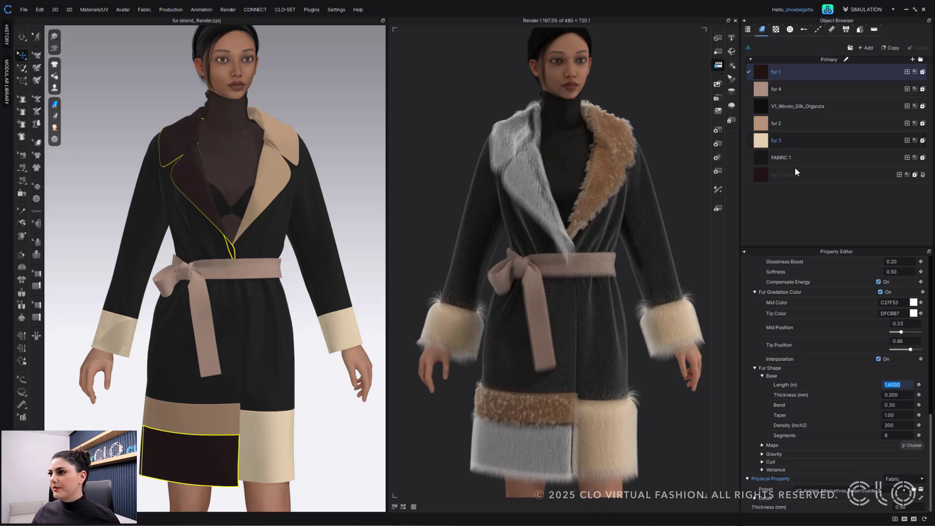
{"action": "left_click", "coordinate": [820, 175]}
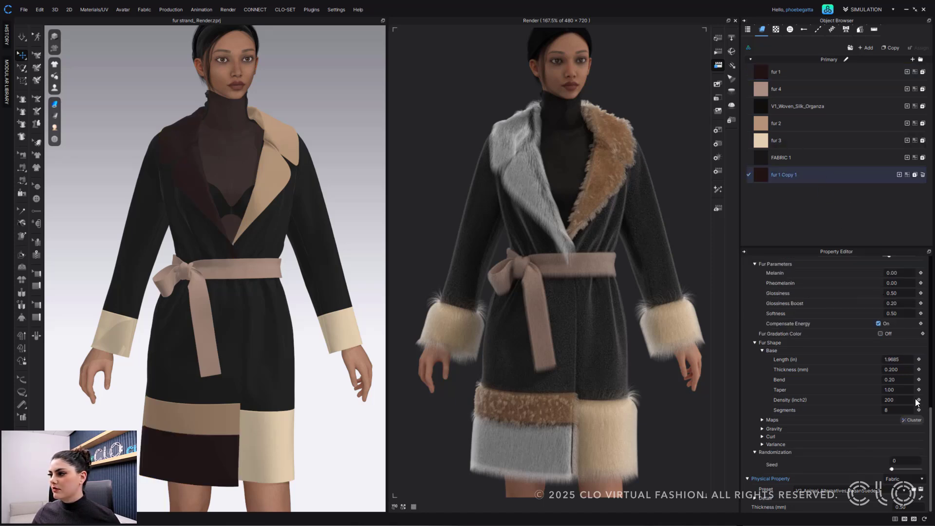
{"action": "double_click", "coordinate": [895, 359]}
{"action": "key", "text": "ctrl+v"}
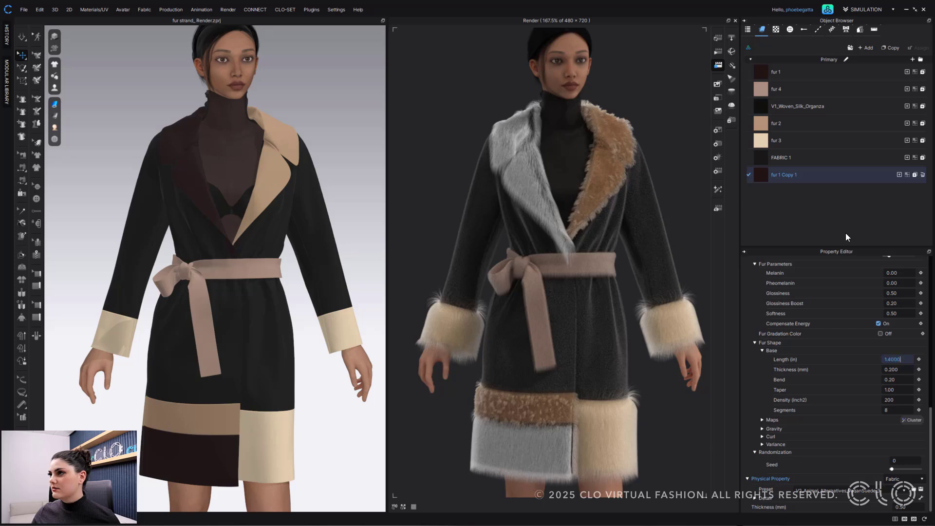
Carry the fur thickness of 0.200 mm over from fur 1 to its Fur_Strand copy
{"action": "left_click", "coordinate": [793, 72]}
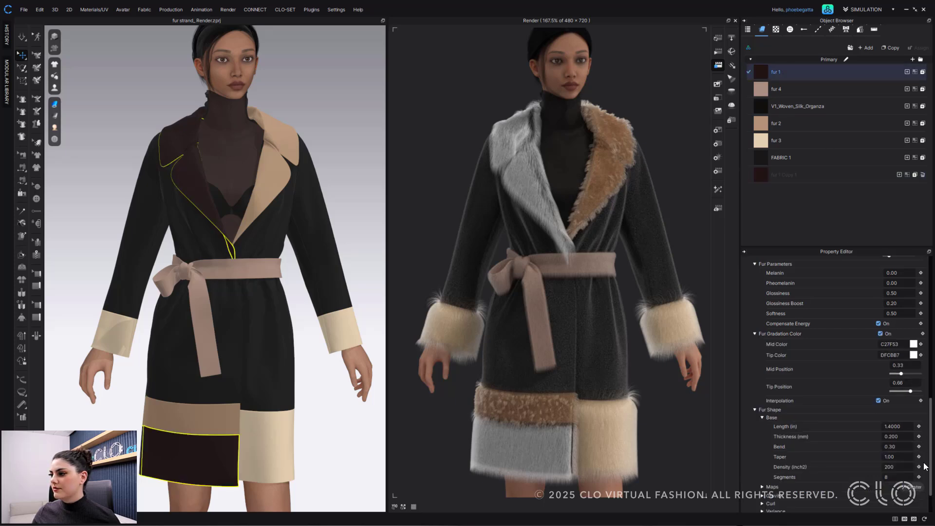
{"action": "scroll", "coordinate": [925, 466], "scroll_direction": "down", "scroll_amount": 1}
{"action": "double_click", "coordinate": [891, 395]}
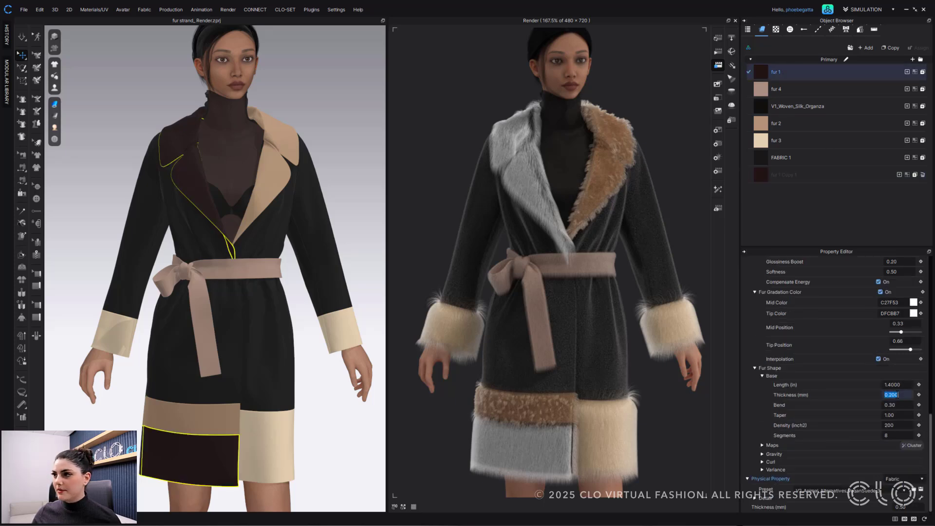
{"action": "left_click", "coordinate": [784, 174]}
{"action": "double_click", "coordinate": [900, 369]}
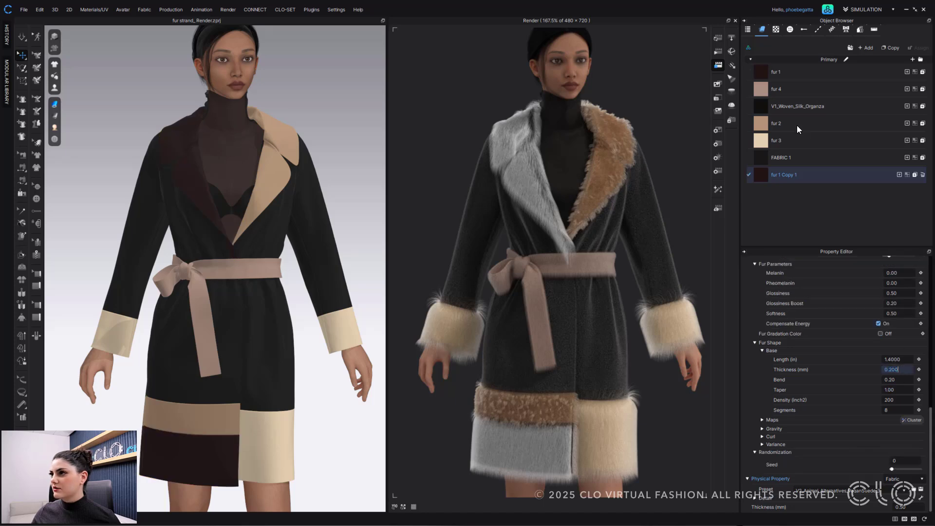
Check fur 1's remaining base shape values against the Fur_Strand copy and set the copy's bend to 0.30
{"action": "left_click", "coordinate": [790, 77]}
{"action": "scroll", "coordinate": [904, 461], "scroll_direction": "down", "scroll_amount": 1}
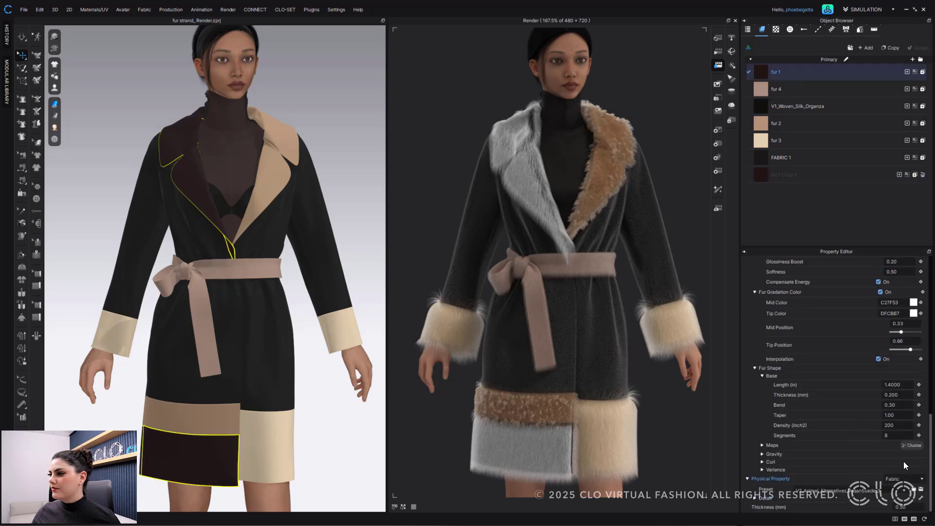
{"action": "double_click", "coordinate": [900, 425]}
{"action": "left_click", "coordinate": [782, 174]}
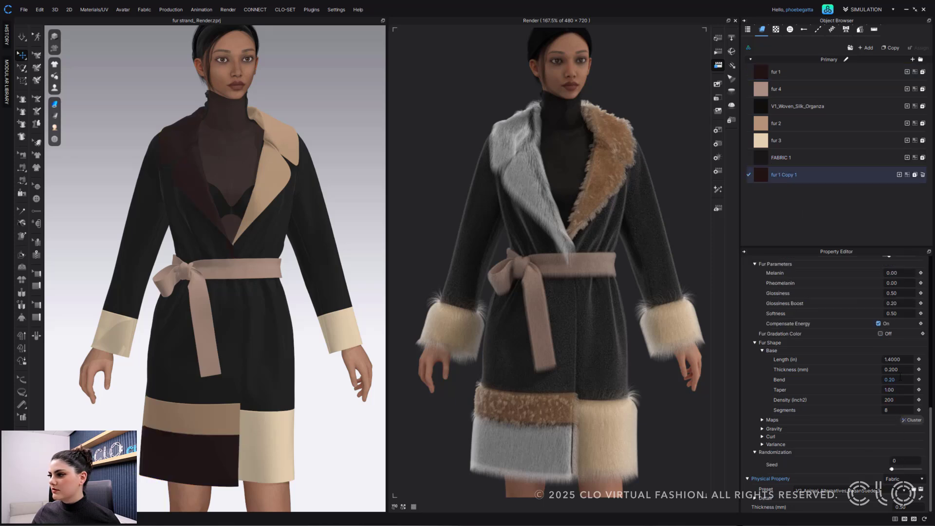
{"action": "left_click", "coordinate": [774, 78]}
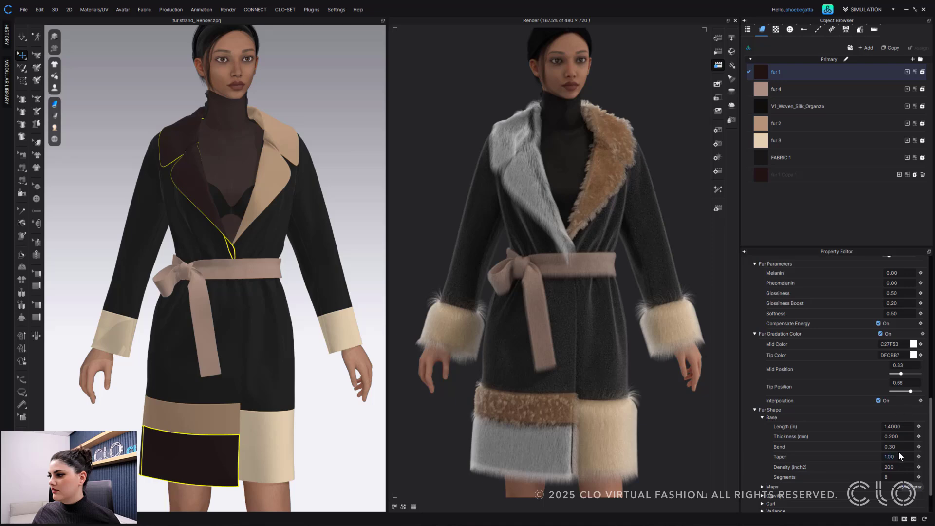
{"action": "scroll", "coordinate": [899, 456], "scroll_direction": "down", "scroll_amount": 1}
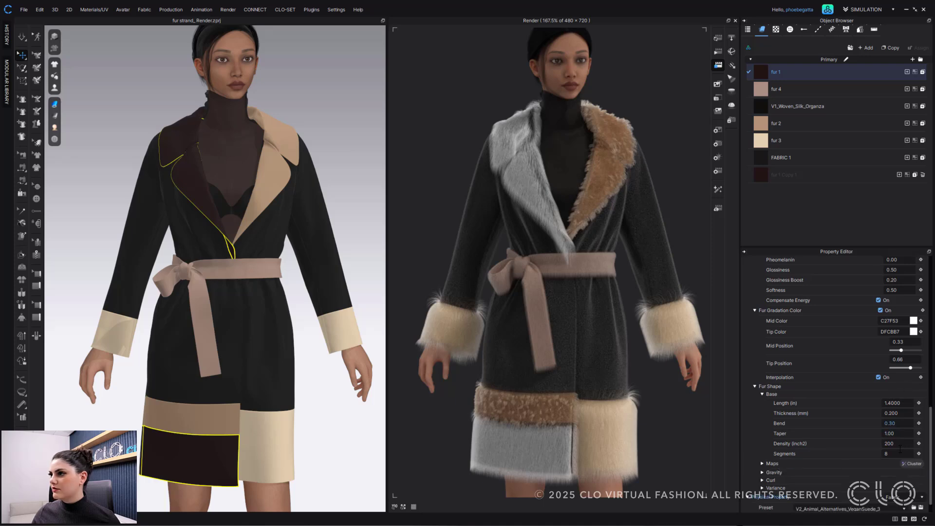
{"action": "left_click", "coordinate": [796, 178]}
{"action": "double_click", "coordinate": [907, 379]}
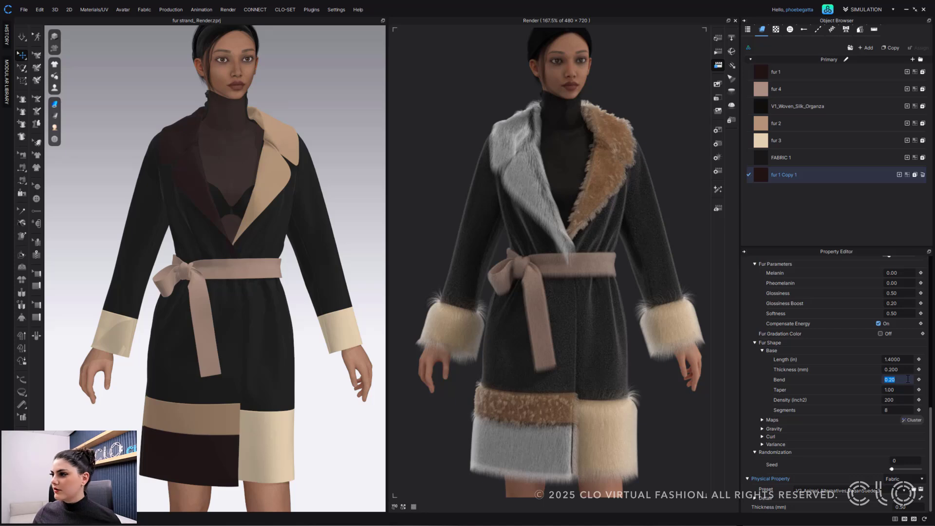
{"action": "type", "text": ".3"}
{"action": "key", "text": "Return"}
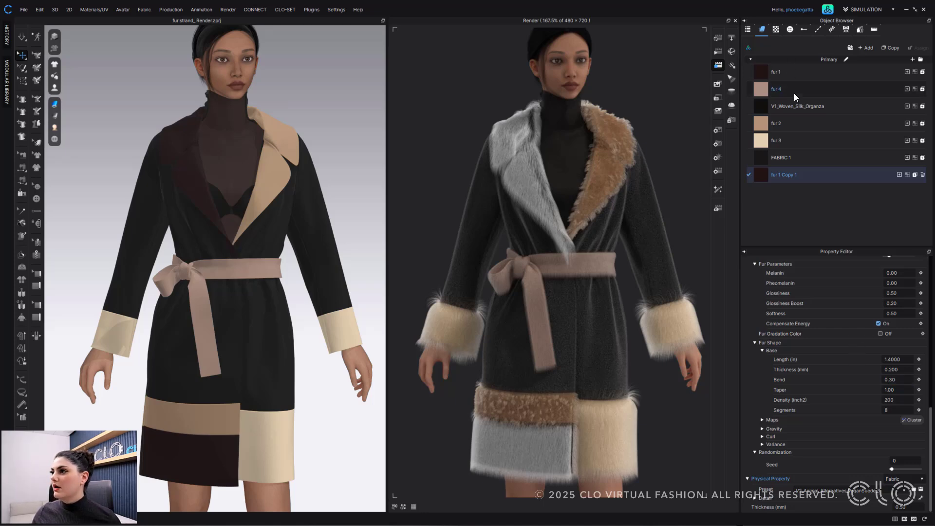
Turn on Fur Gradation Color for the Fur_Strand copy and copy fur 1's mid color C27F53 to it
{"action": "left_click", "coordinate": [807, 69]}
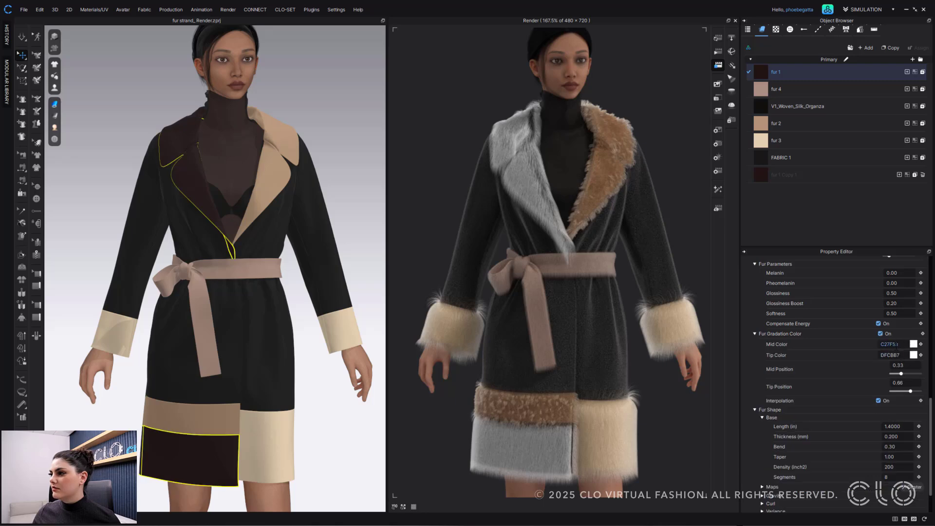
{"action": "double_click", "coordinate": [899, 344]}
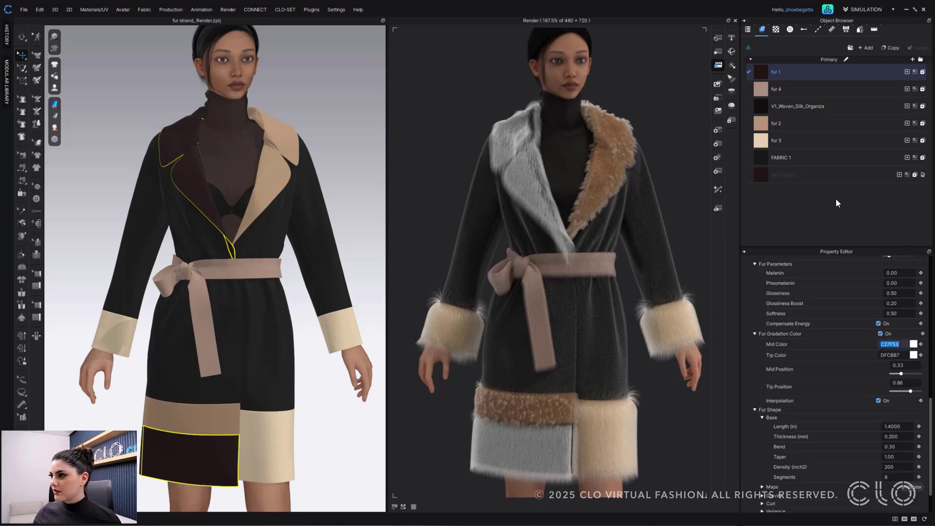
{"action": "left_click", "coordinate": [812, 174]}
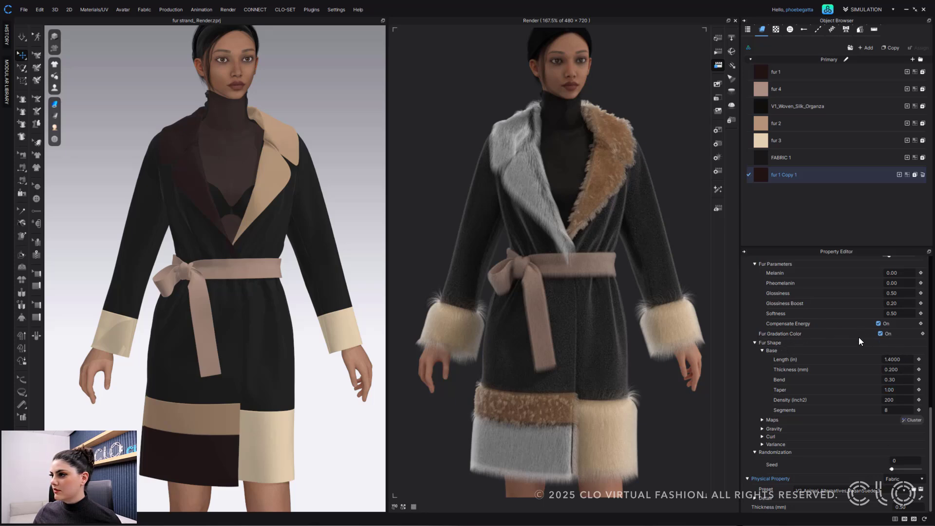
{"action": "left_click", "coordinate": [828, 72]}
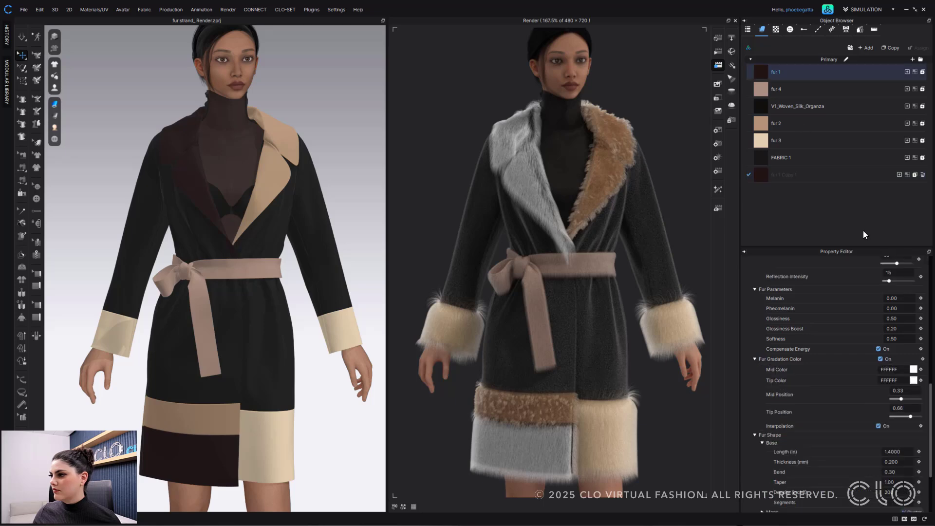
{"action": "double_click", "coordinate": [891, 369]}
{"action": "left_click", "coordinate": [798, 174]}
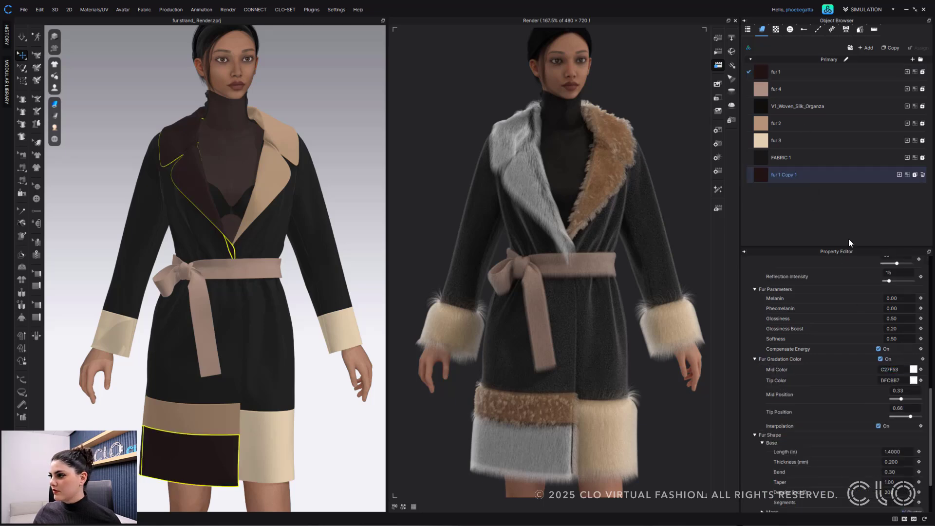
Copy the gradation tip color DFCBB7 from fur 1 to its Fur_Strand copy
{"action": "left_click", "coordinate": [791, 75]}
{"action": "double_click", "coordinate": [891, 380]}
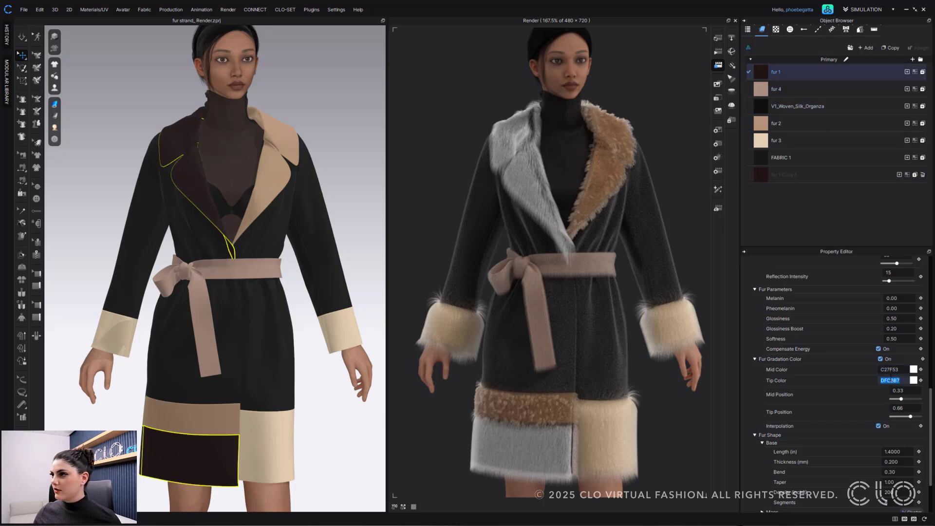
{"action": "left_click", "coordinate": [838, 174]}
{"action": "double_click", "coordinate": [889, 380]}
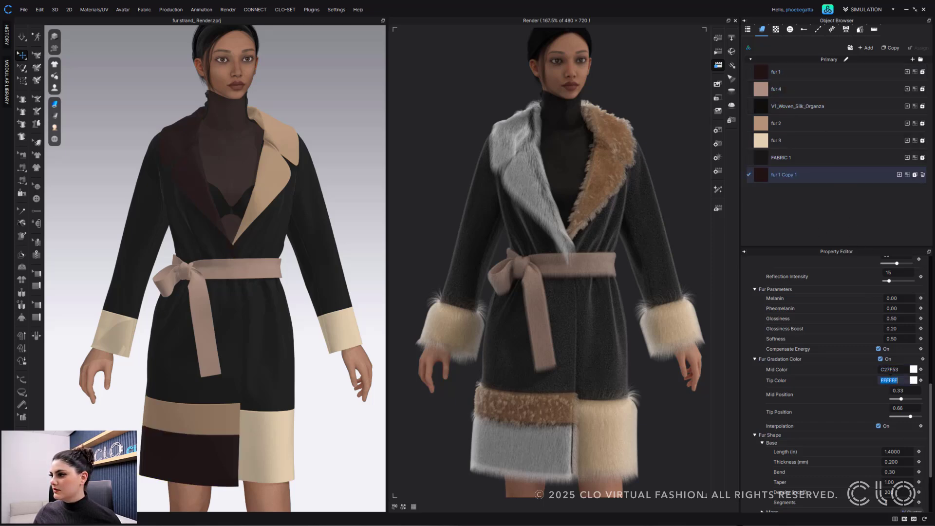
{"action": "key", "text": "Return"}
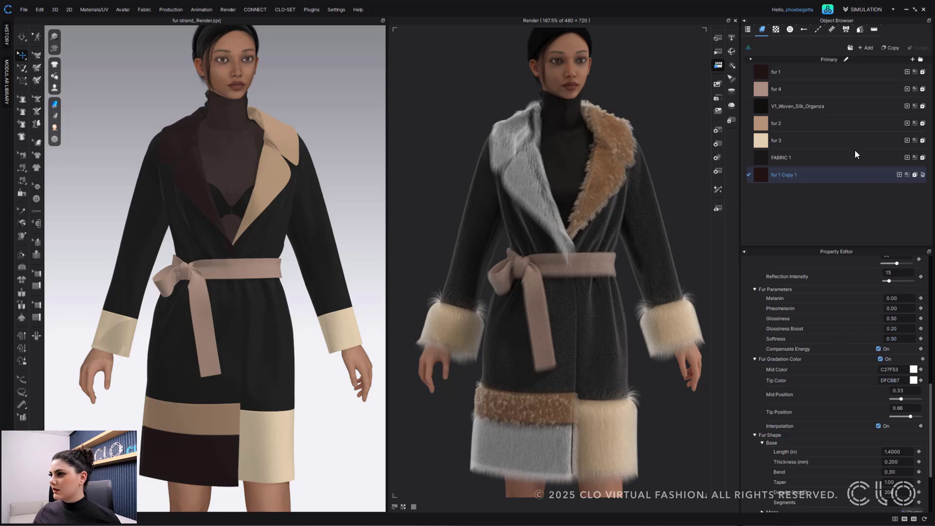
Compare fur 1 with its finished Fur_Strand copy, then delete the copy from the fabric list
{"action": "left_click", "coordinate": [801, 74]}
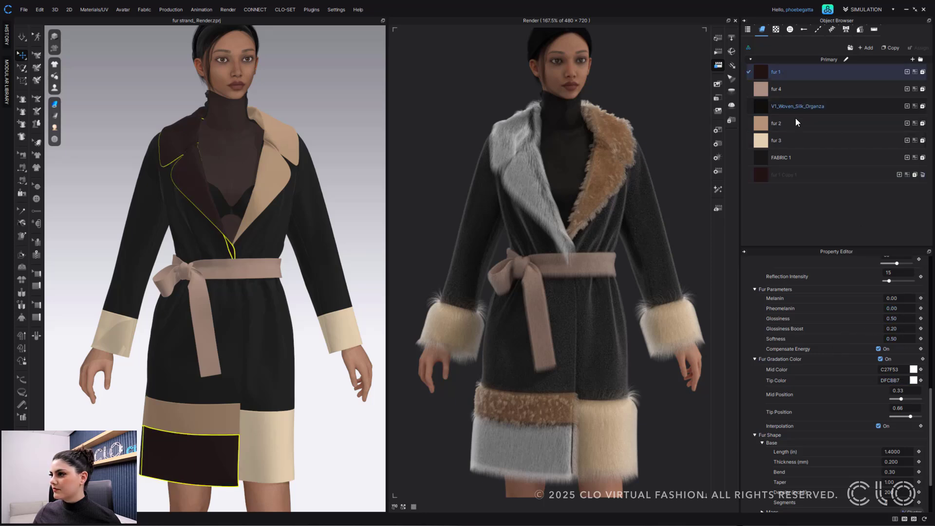
{"action": "left_click", "coordinate": [791, 173]}
{"action": "scroll", "coordinate": [848, 378], "scroll_direction": "up", "scroll_amount": 10}
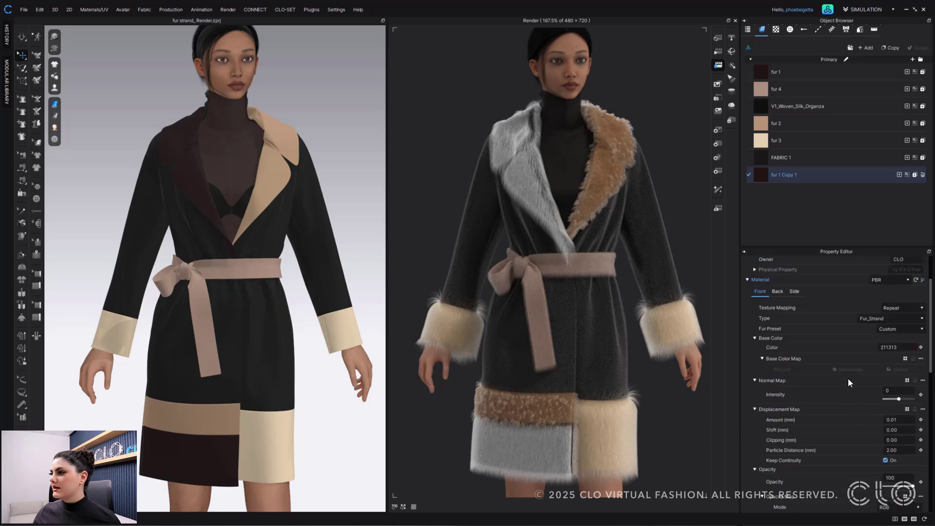
{"action": "scroll", "coordinate": [848, 378], "scroll_direction": "up", "scroll_amount": 2}
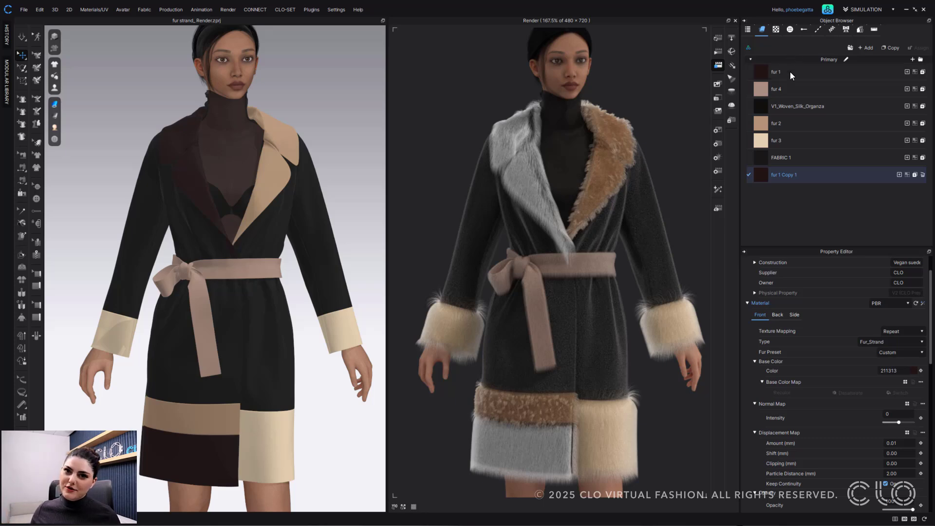
{"action": "left_click", "coordinate": [857, 70]}
{"action": "left_click", "coordinate": [923, 175]}
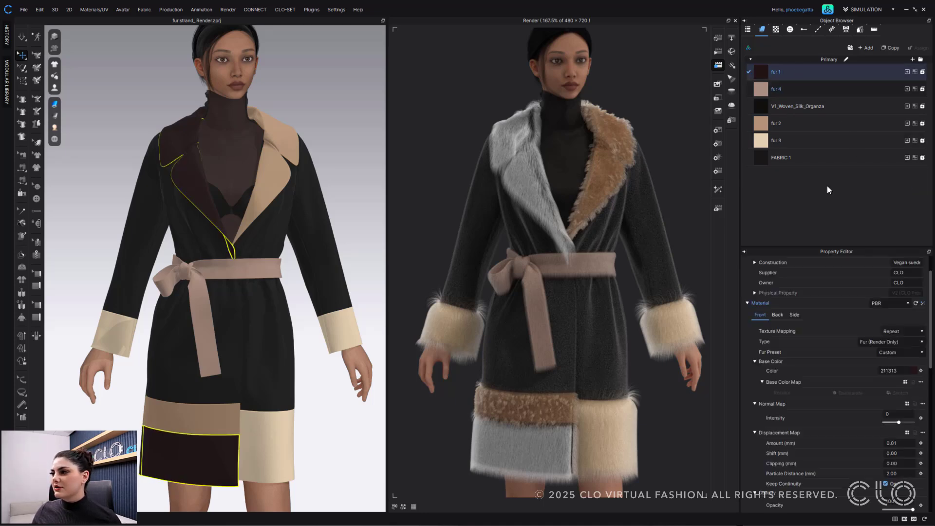
Select the coat's two front body panels to check their assigned fabric
{"action": "scroll", "coordinate": [861, 331], "scroll_direction": "up", "scroll_amount": 2}
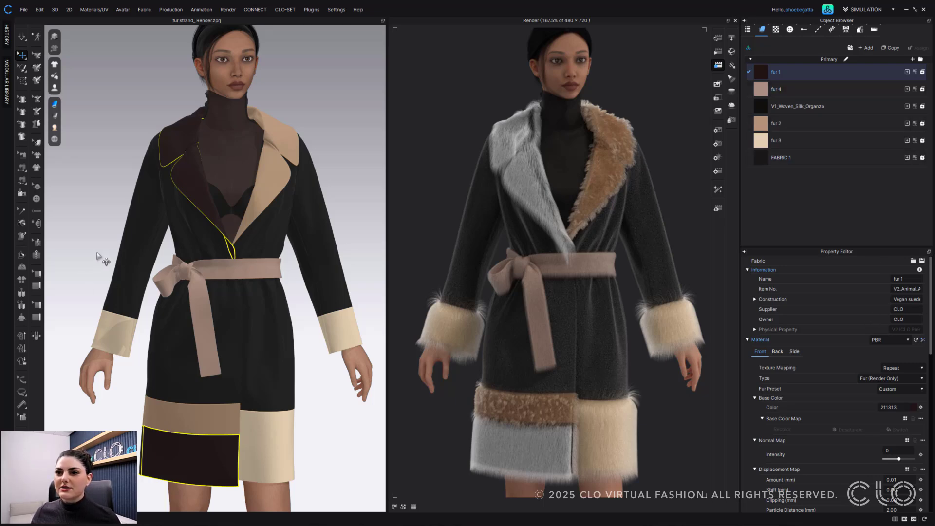
{"action": "left_click", "coordinate": [207, 225]}
{"action": "left_click", "coordinate": [273, 244], "text": "shift"}
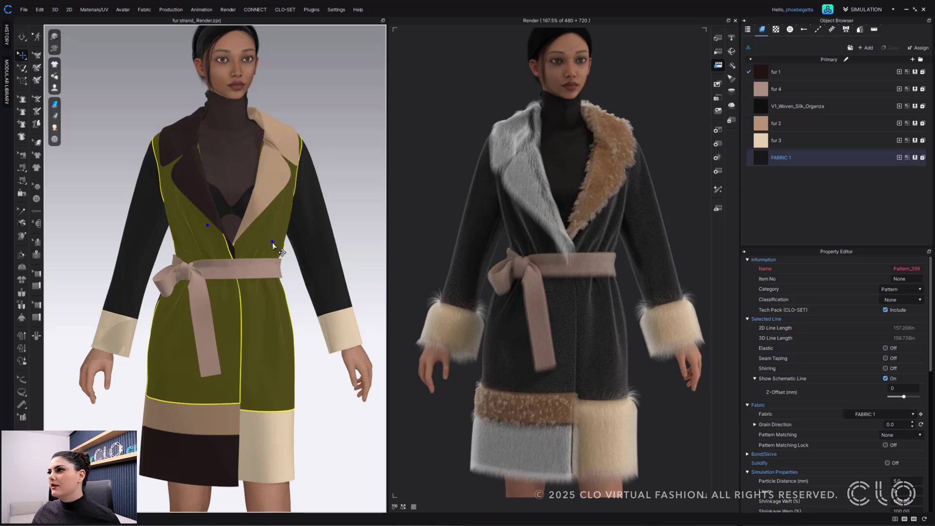
{"action": "left_click", "coordinate": [793, 71]}
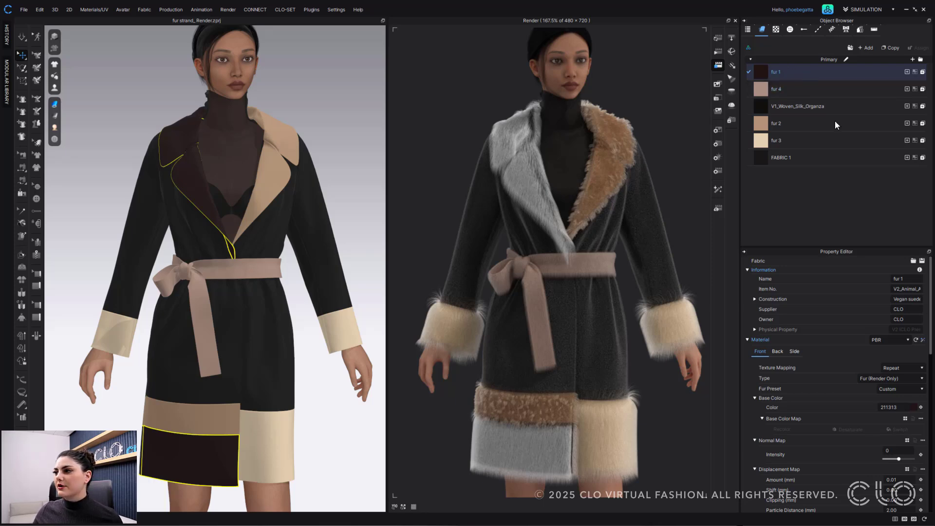
{"action": "left_click", "coordinate": [913, 261]}
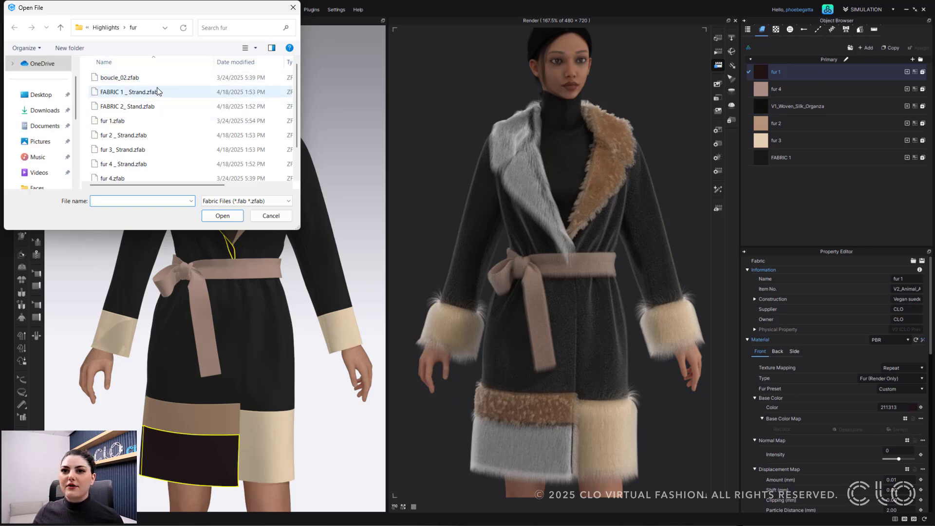
{"action": "scroll", "coordinate": [171, 126], "scroll_direction": "down", "scroll_amount": 1}
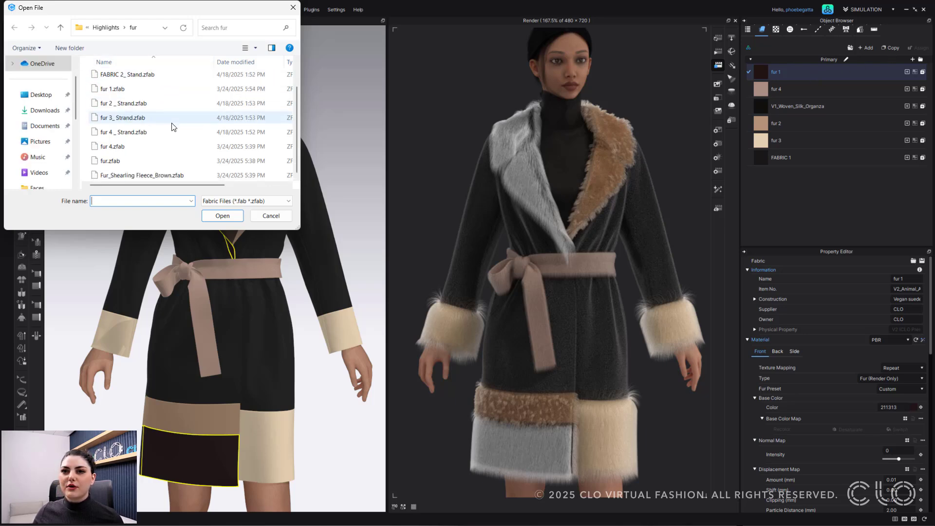
{"action": "left_click", "coordinate": [148, 93]}
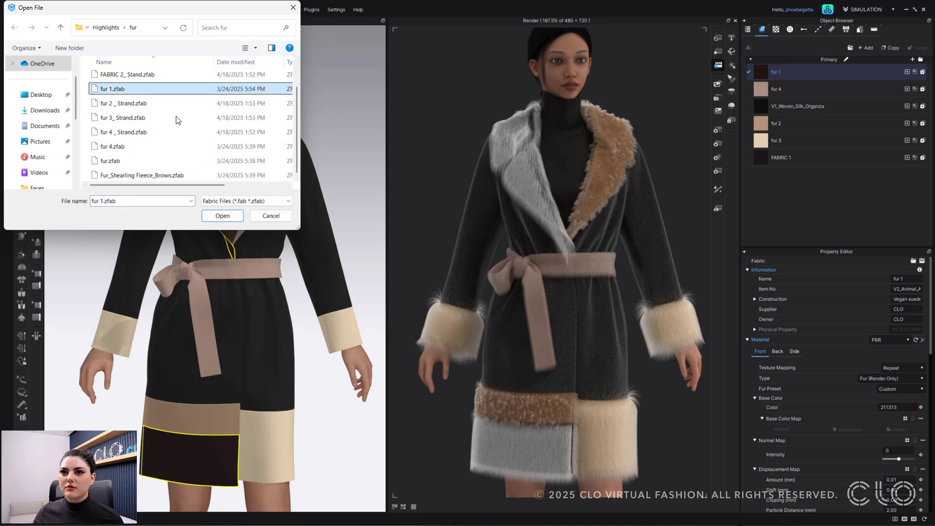
{"action": "scroll", "coordinate": [161, 103], "scroll_direction": "up", "scroll_amount": 1}
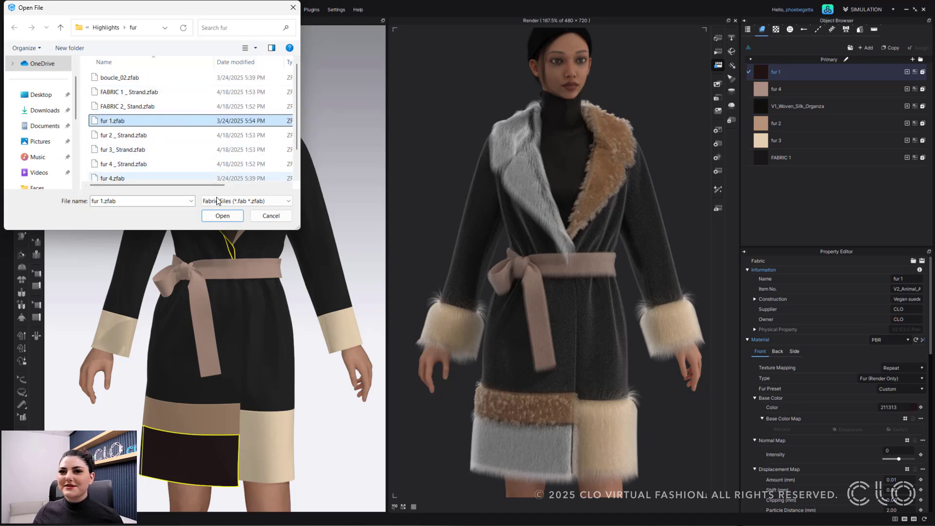
{"action": "left_click", "coordinate": [262, 217]}
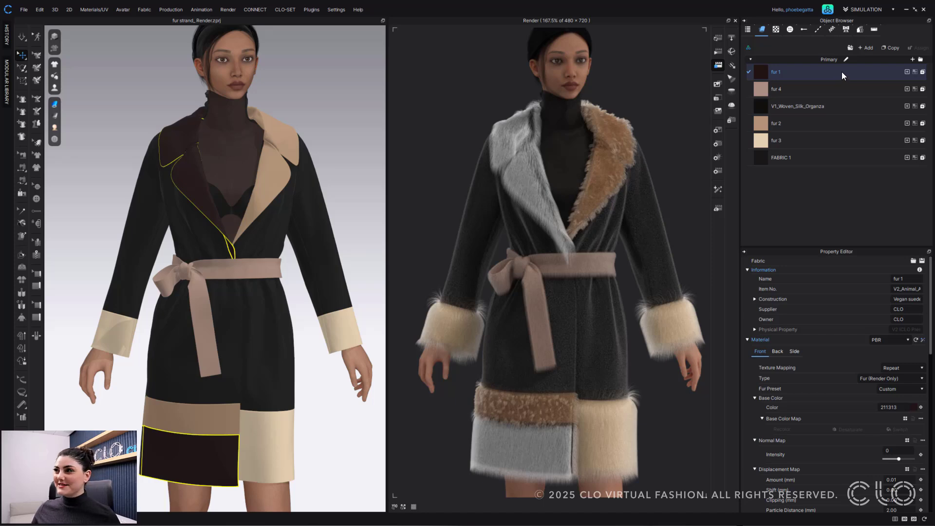
Duplicate the fur 1 fabric and load fur 1.zfab into the original fur 1
{"action": "left_click", "coordinate": [890, 47]}
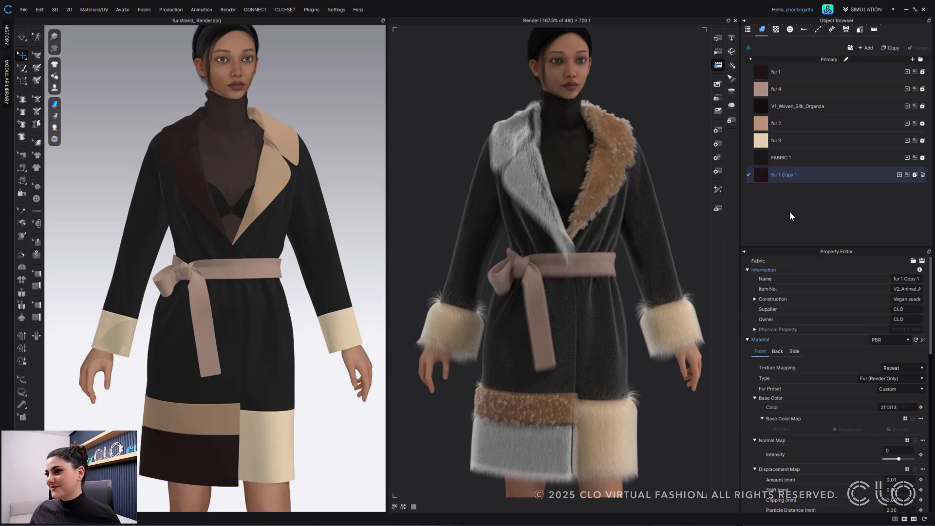
{"action": "scroll", "coordinate": [866, 402], "scroll_direction": "down", "scroll_amount": 5}
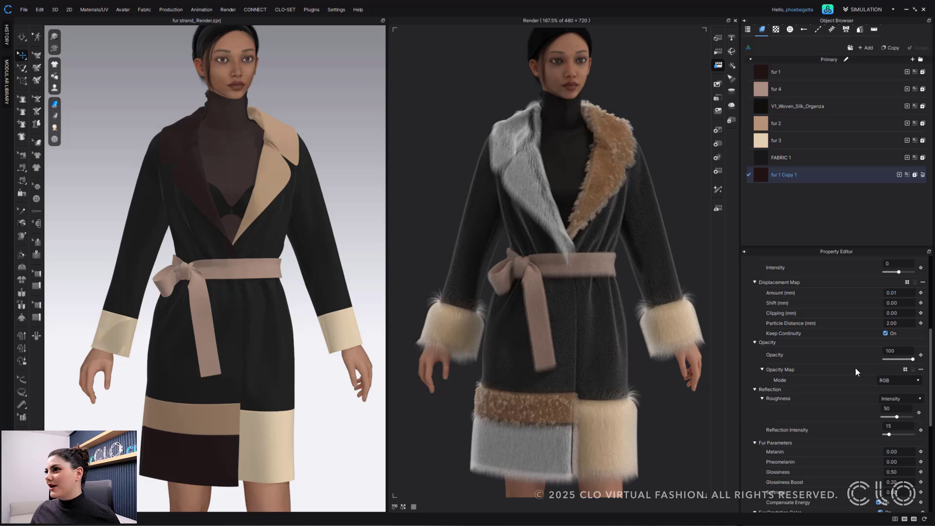
{"action": "left_click", "coordinate": [799, 76]}
{"action": "scroll", "coordinate": [874, 467], "scroll_direction": "down", "scroll_amount": 1}
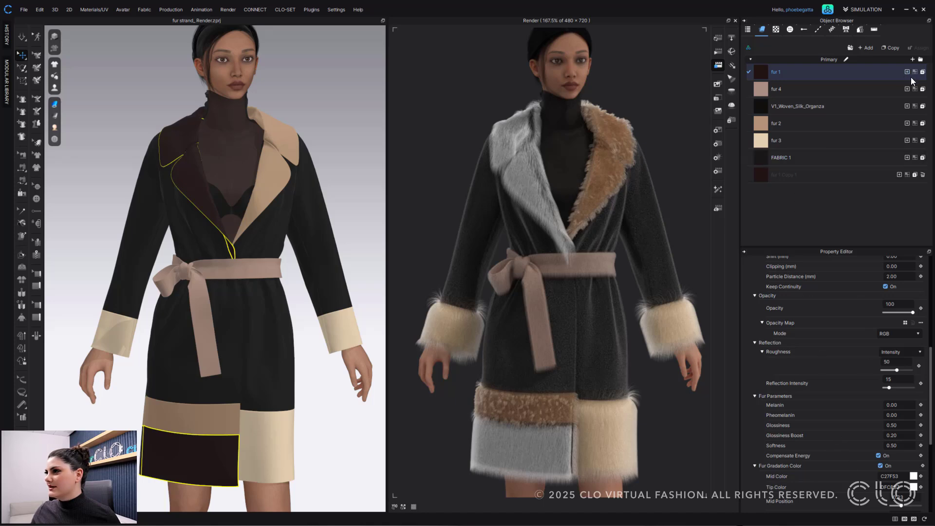
{"action": "scroll", "coordinate": [890, 348], "scroll_direction": "up", "scroll_amount": 5}
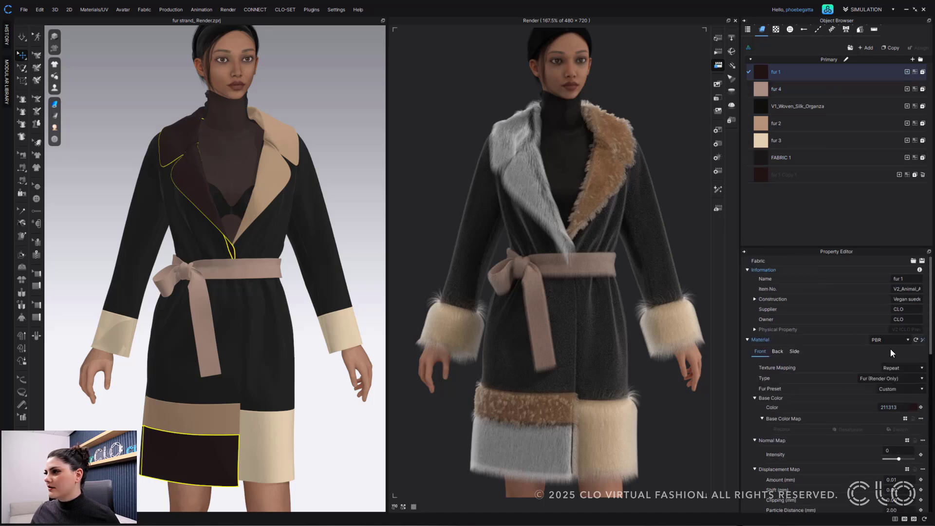
{"action": "left_click", "coordinate": [914, 261]}
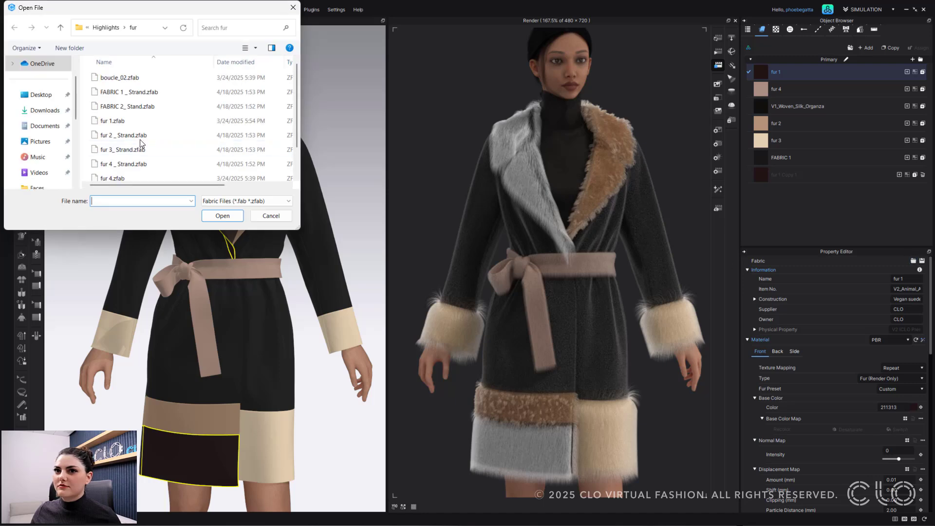
{"action": "scroll", "coordinate": [165, 145], "scroll_direction": "down", "scroll_amount": 1}
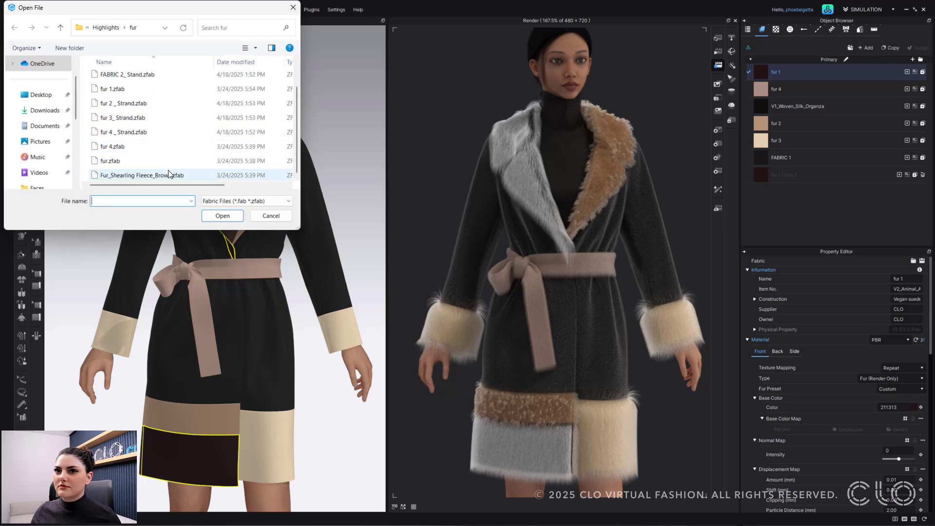
{"action": "left_click", "coordinate": [168, 92]}
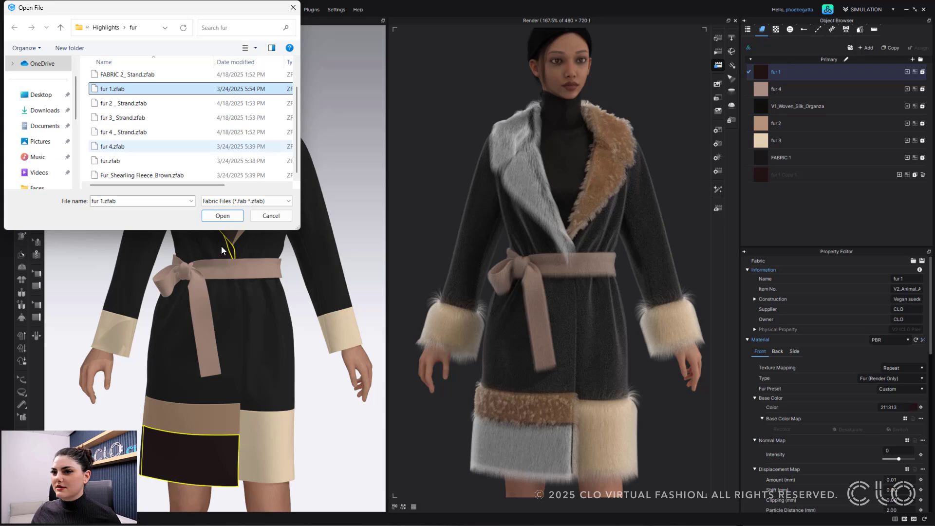
{"action": "left_click", "coordinate": [223, 215]}
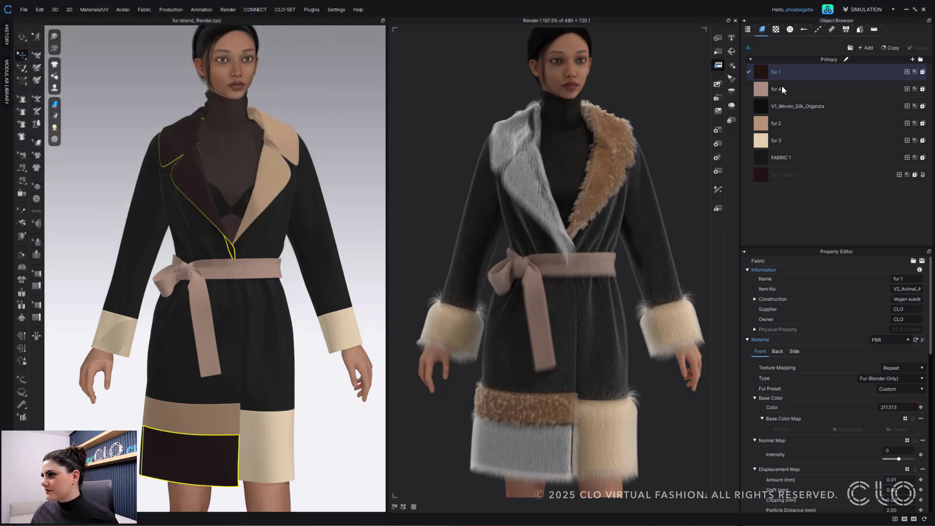
Change the material type of the new fur 1 copy to Fur_Strand
{"action": "left_click", "coordinate": [796, 180]}
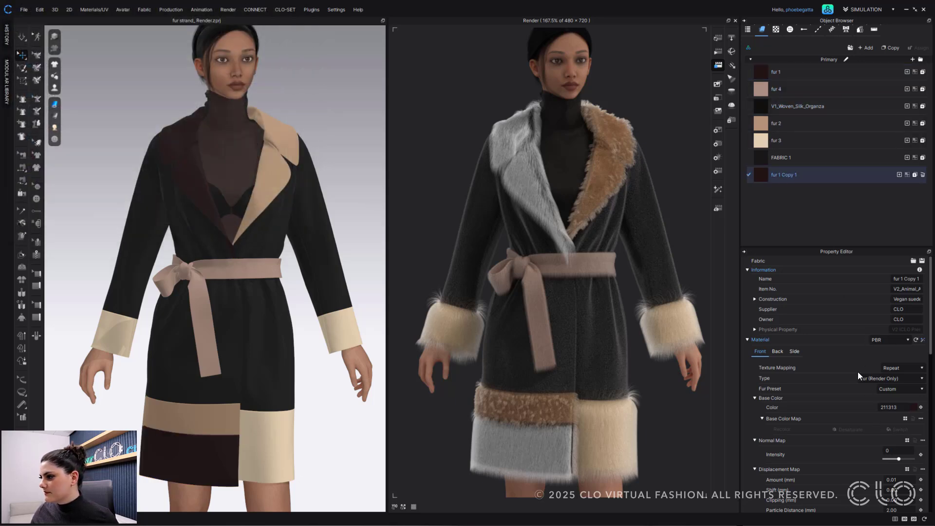
{"action": "scroll", "coordinate": [861, 383], "scroll_direction": "down", "scroll_amount": 1}
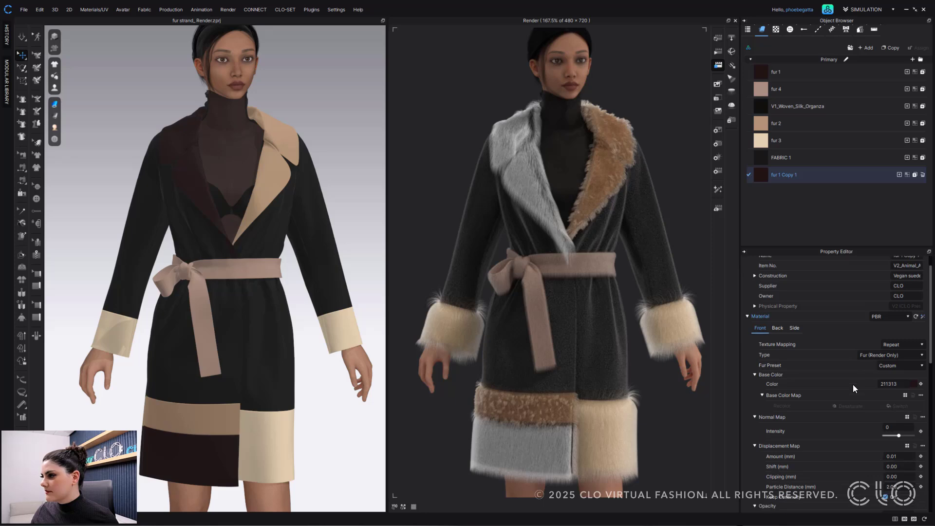
{"action": "left_click", "coordinate": [884, 356]}
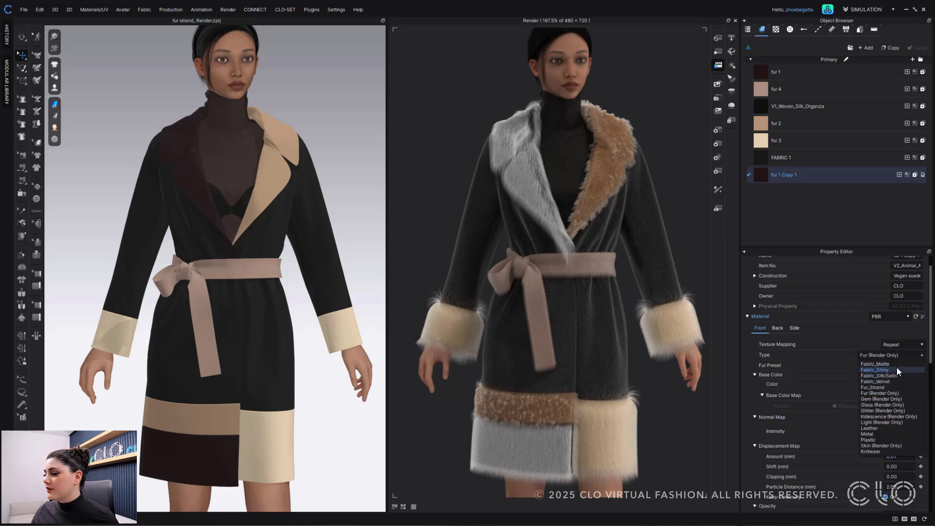
{"action": "left_click", "coordinate": [890, 387]}
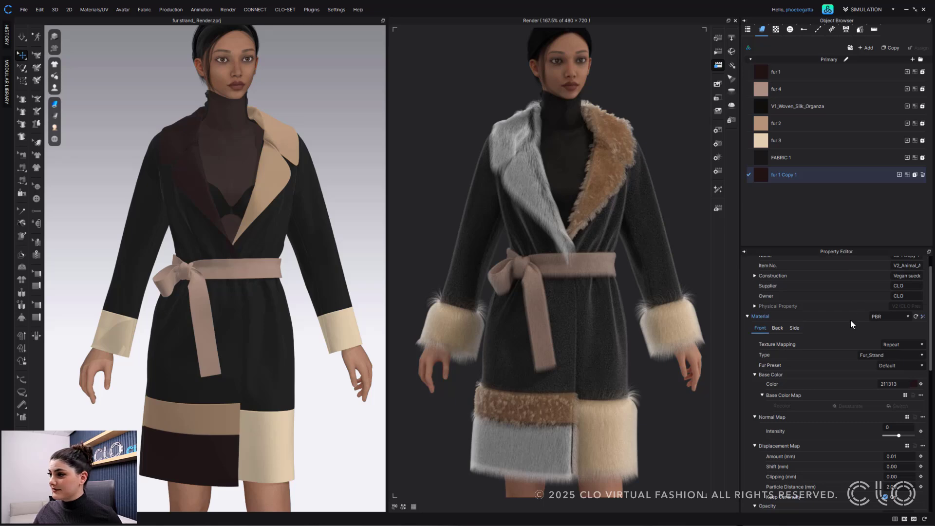
Copy the base fur length of 1.4000 in from fur 1 to its Fur_Strand copy
{"action": "left_click", "coordinate": [793, 73]}
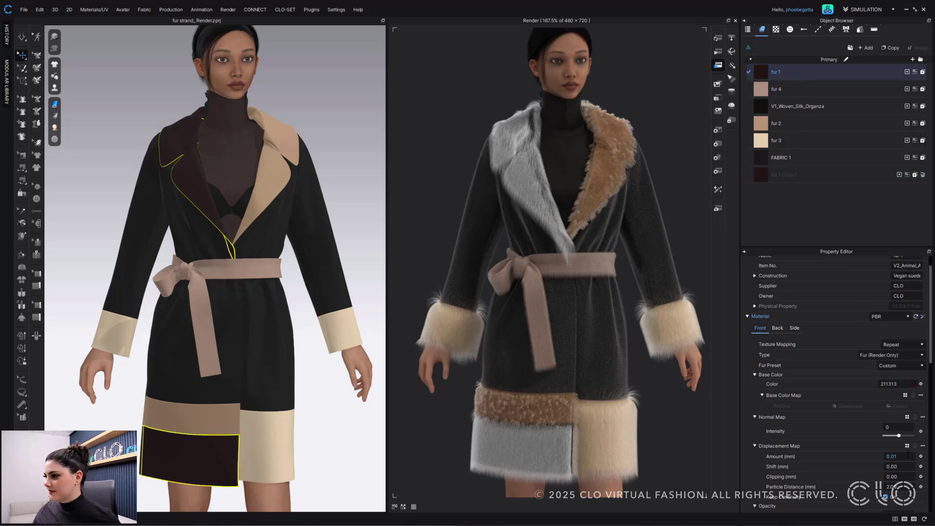
{"action": "scroll", "coordinate": [910, 467], "scroll_direction": "down", "scroll_amount": 5}
{"action": "scroll", "coordinate": [901, 480], "scroll_direction": "down", "scroll_amount": 5}
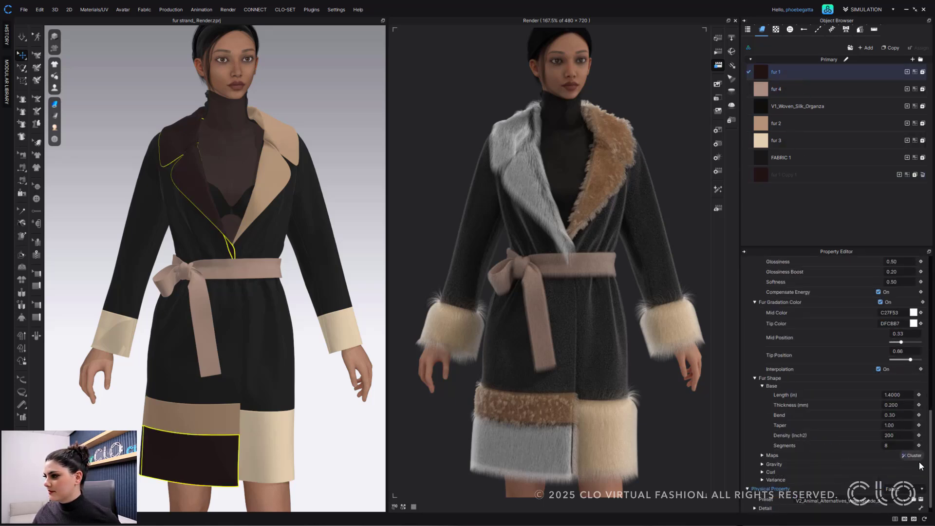
{"action": "scroll", "coordinate": [920, 466], "scroll_direction": "down", "scroll_amount": 1}
{"action": "double_click", "coordinate": [902, 384]}
{"action": "key", "text": "ctrl+c"}
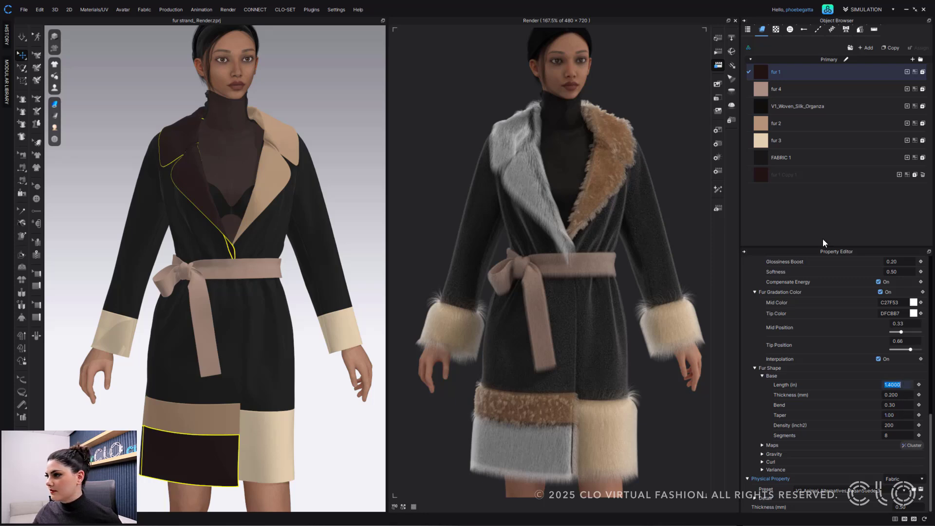
{"action": "left_click", "coordinate": [818, 175]}
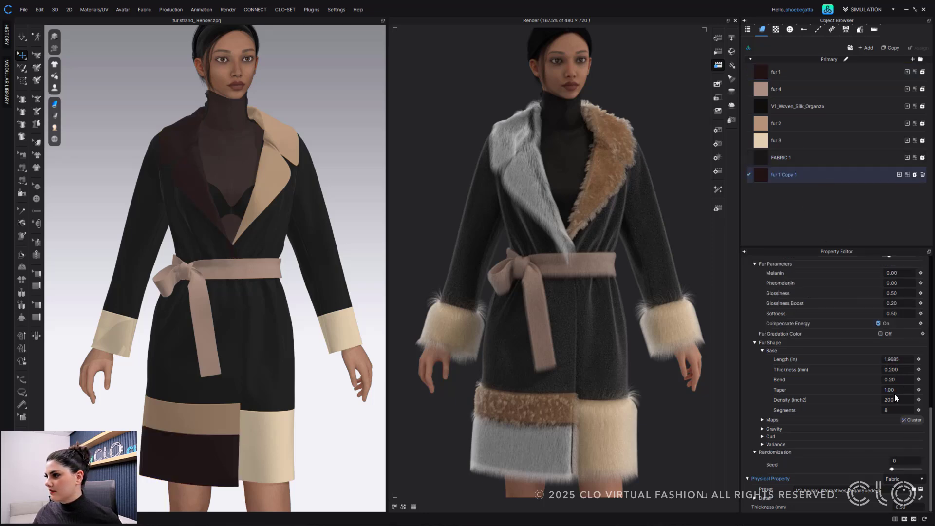
{"action": "double_click", "coordinate": [906, 359]}
{"action": "key", "text": "ctrl+v"}
Check fur 1's base shape values and set the Fur_Strand copy's bend to 0.30
{"action": "left_click", "coordinate": [783, 72]}
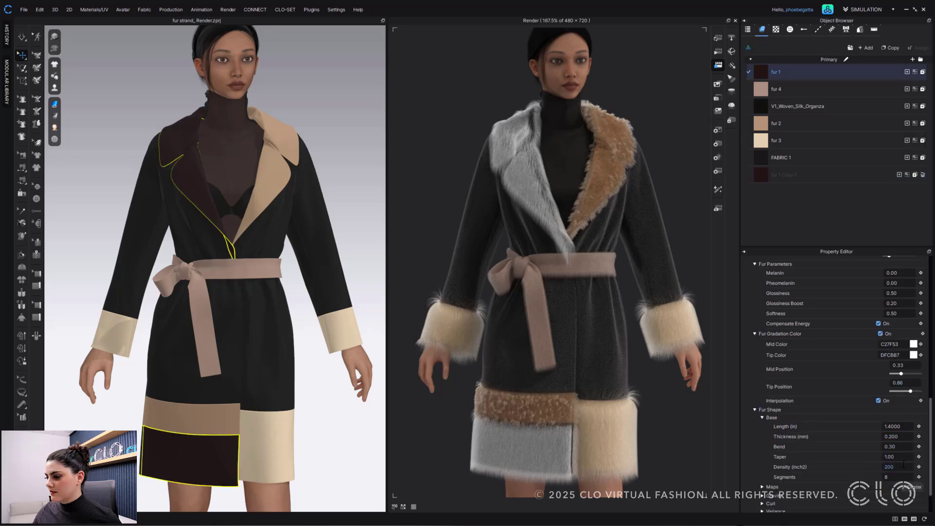
{"action": "left_click", "coordinate": [798, 176]}
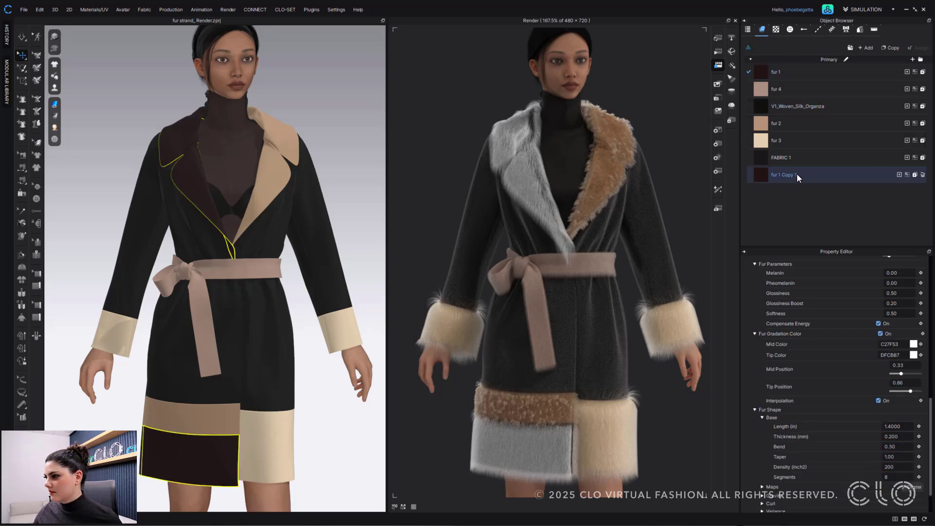
{"action": "double_click", "coordinate": [899, 379]}
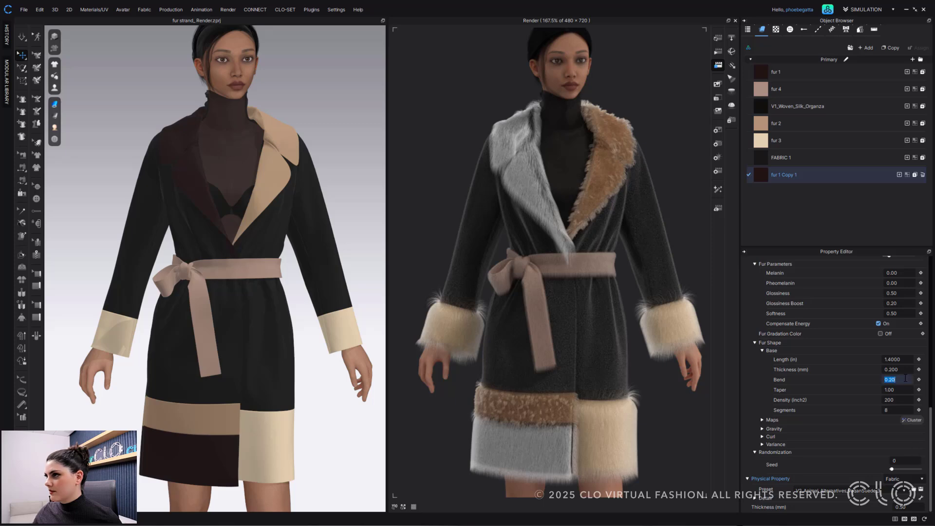
{"action": "type", "text": "0.30"}
Turn on Fur Gradation Color for the new Fur_Strand copy and carry over fur 1's mid color C27F53
{"action": "left_click", "coordinate": [790, 72]}
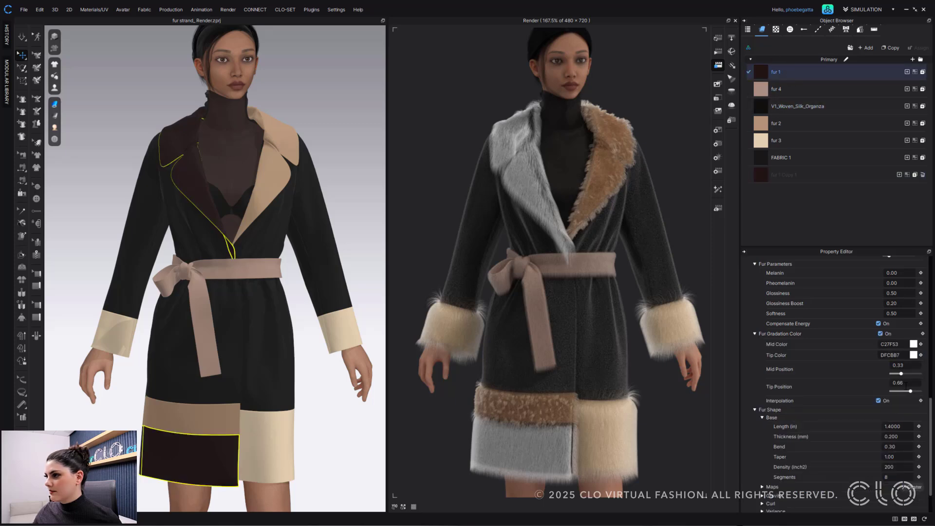
{"action": "double_click", "coordinate": [894, 345]}
{"action": "key", "text": "ctrl+c"}
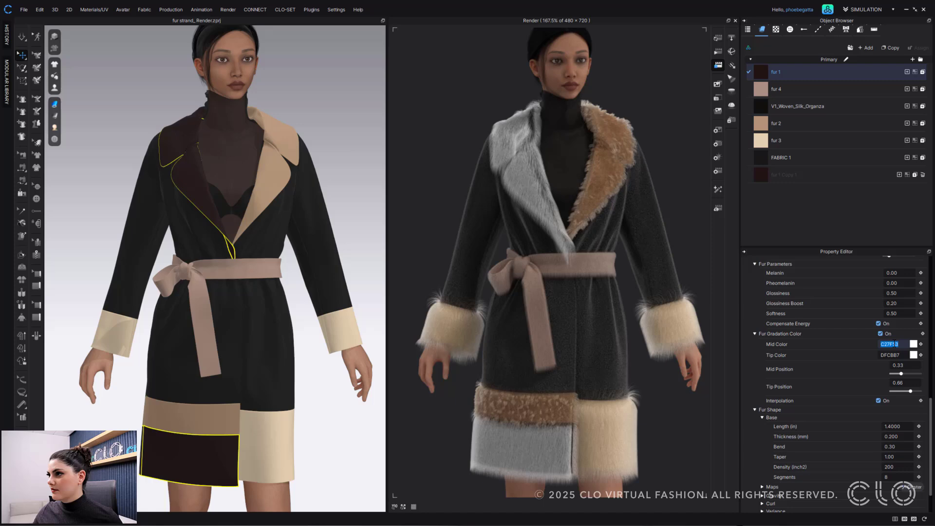
{"action": "left_click", "coordinate": [806, 175]}
{"action": "left_click", "coordinate": [880, 334]}
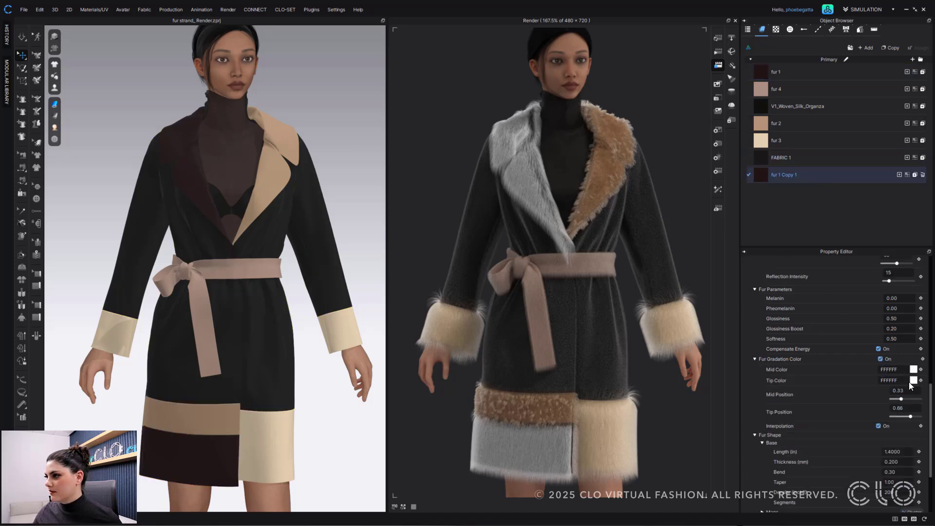
{"action": "left_click", "coordinate": [898, 369]}
{"action": "key", "text": "ctrl+v"}
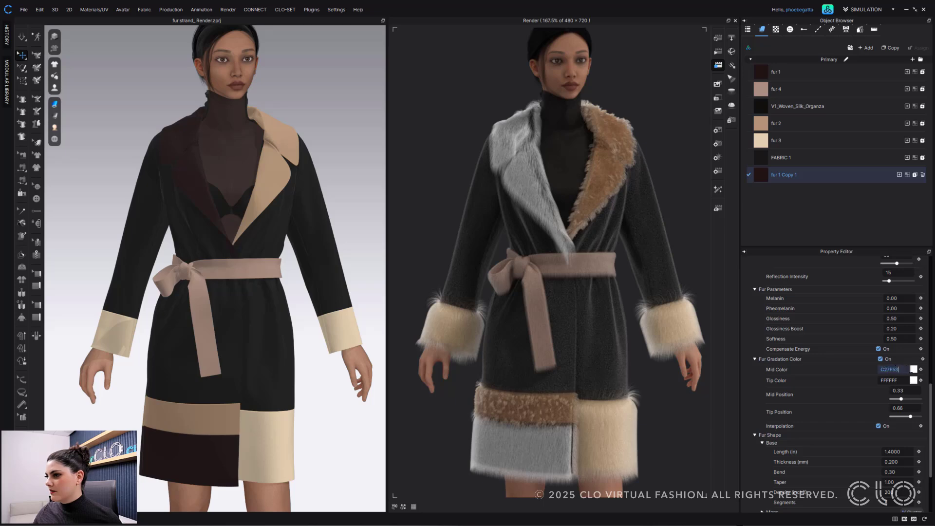
Apply C27F53 as the mid color swatch of the Fur_Strand copy's gradation
{"action": "left_click", "coordinate": [913, 369]}
{"action": "double_click", "coordinate": [304, 180]}
{"action": "key", "text": "ctrl+v"}
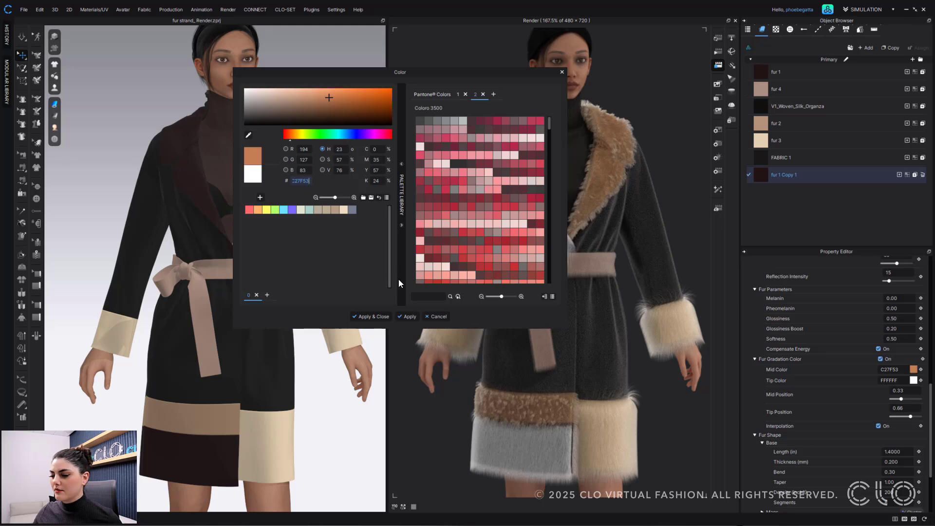
{"action": "left_click", "coordinate": [388, 316]}
Copy the gradation tip color DFCBB7 from fur 1 and apply it to the tip color of fur 1 Copy 1
{"action": "left_click", "coordinate": [796, 71]}
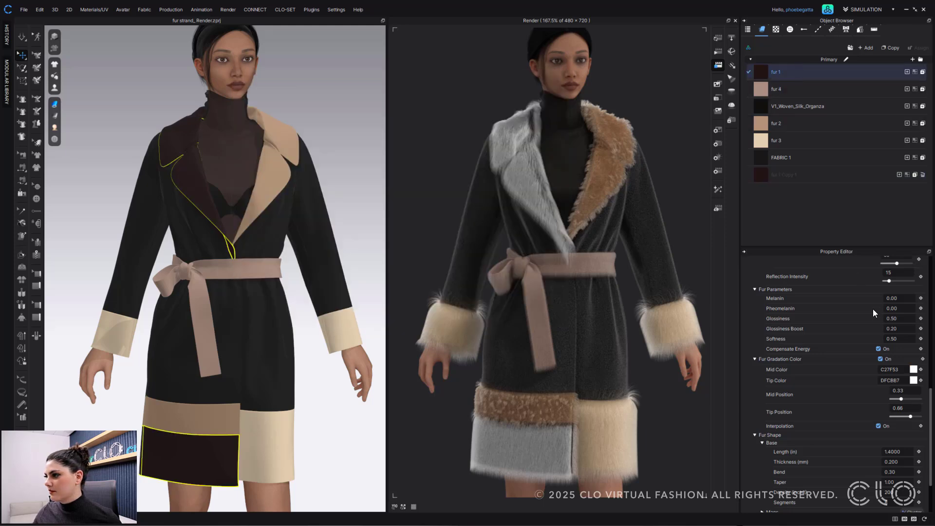
{"action": "double_click", "coordinate": [890, 379]}
{"action": "key", "text": "ctrl+c"}
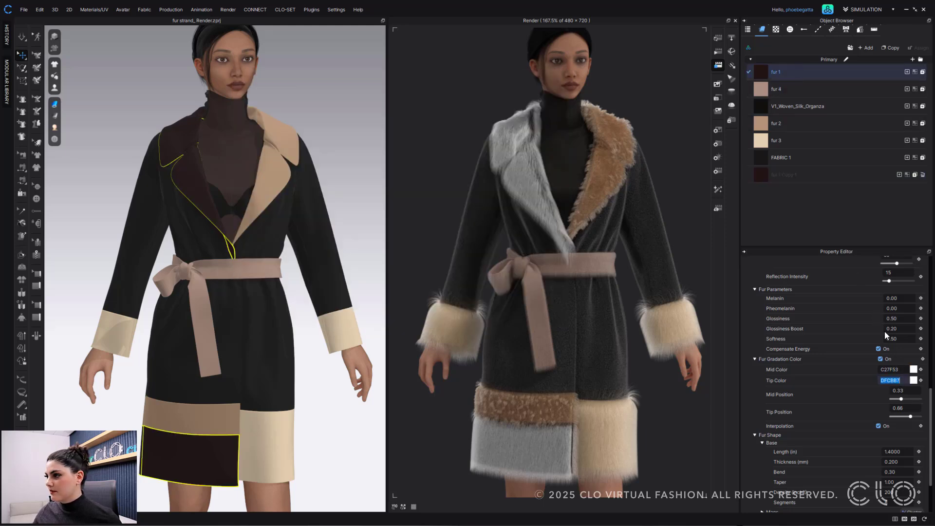
{"action": "left_click", "coordinate": [808, 174]}
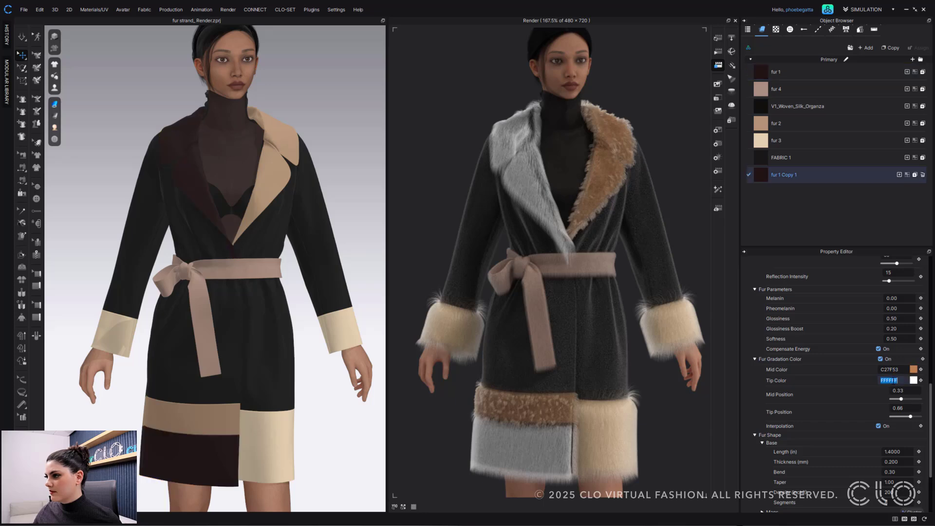
{"action": "left_click", "coordinate": [913, 381]}
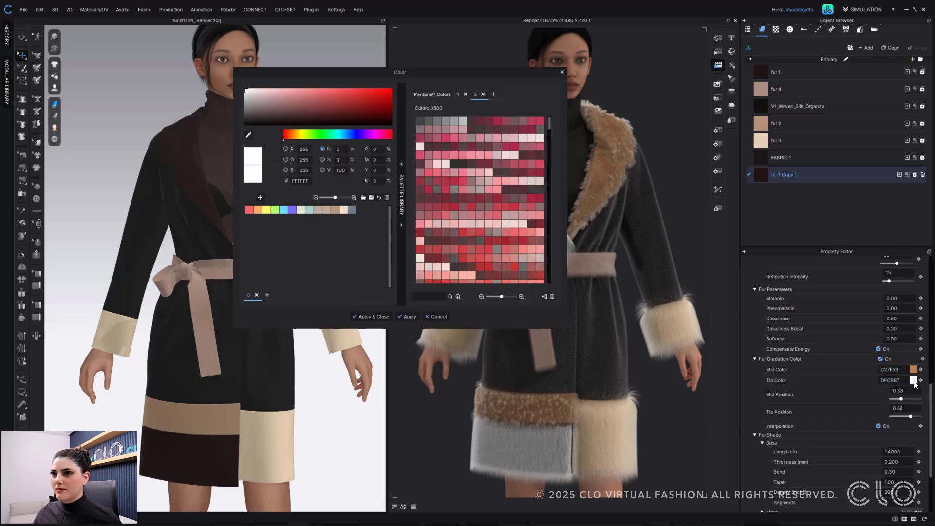
{"action": "double_click", "coordinate": [304, 181]}
{"action": "key", "text": "ctrl+v"}
{"action": "left_click", "coordinate": [410, 317]}
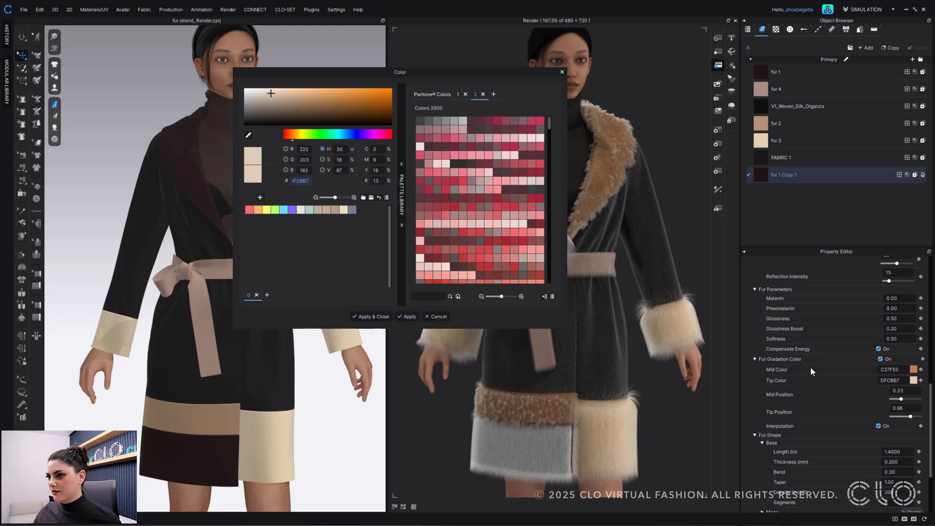
{"action": "left_click", "coordinate": [365, 316]}
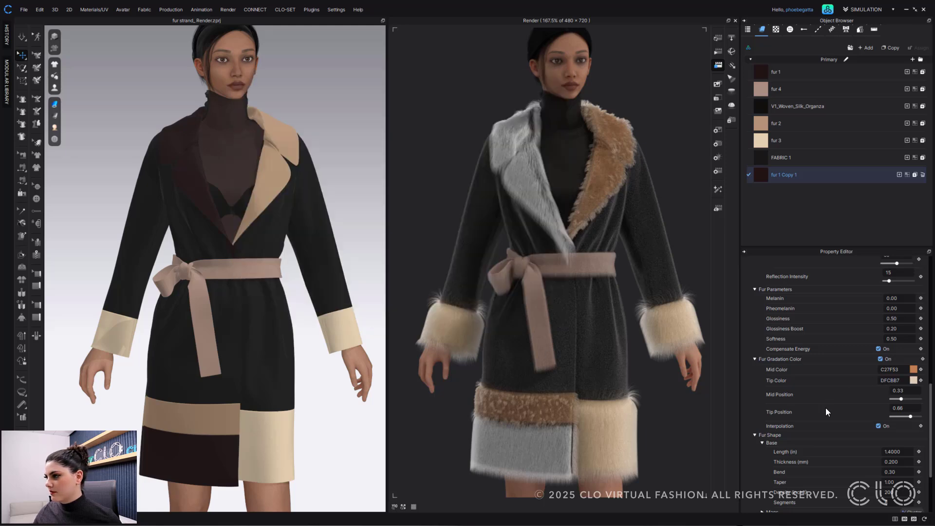
Compare the remaining displacement, opacity, reflection and fur parameter settings of fur 1 and its Fur_Strand copy
{"action": "scroll", "coordinate": [826, 412], "scroll_direction": "up", "scroll_amount": 10}
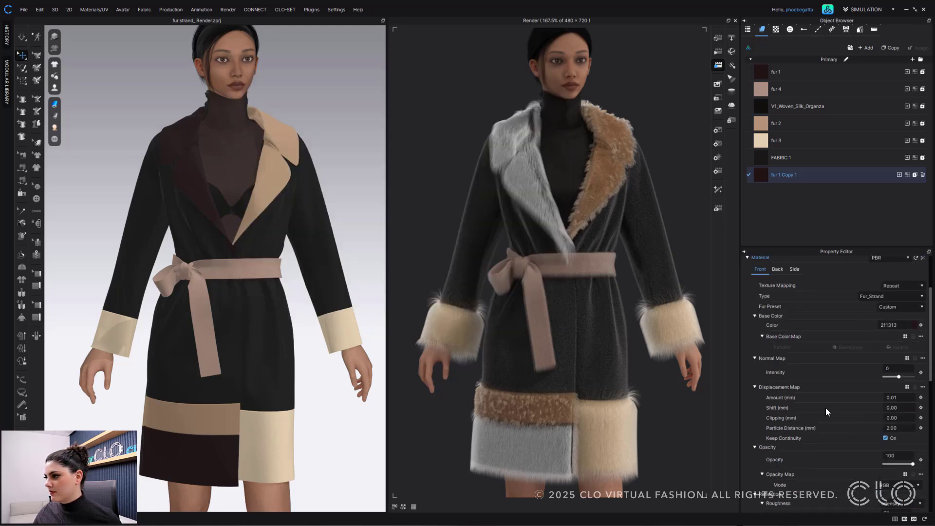
{"action": "scroll", "coordinate": [836, 399], "scroll_direction": "down", "scroll_amount": 3}
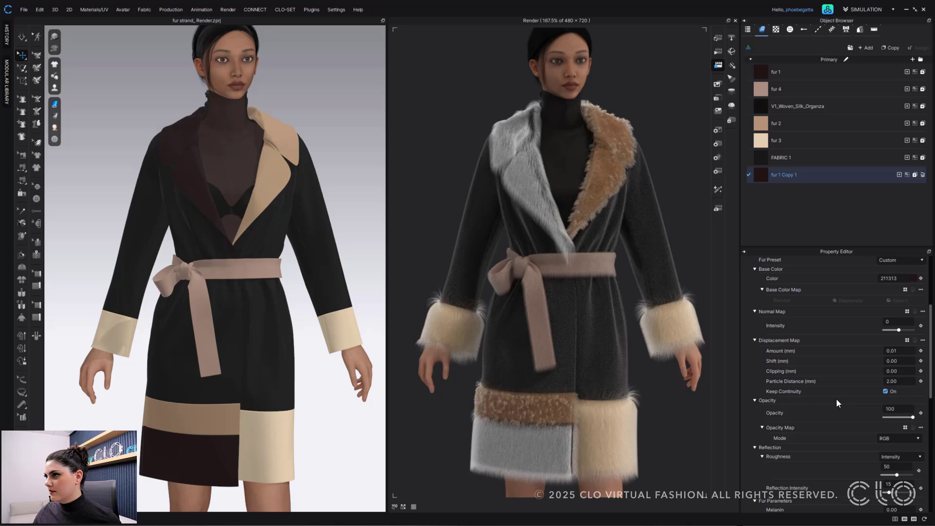
{"action": "left_click", "coordinate": [793, 71]}
{"action": "scroll", "coordinate": [873, 409], "scroll_direction": "down", "scroll_amount": 2}
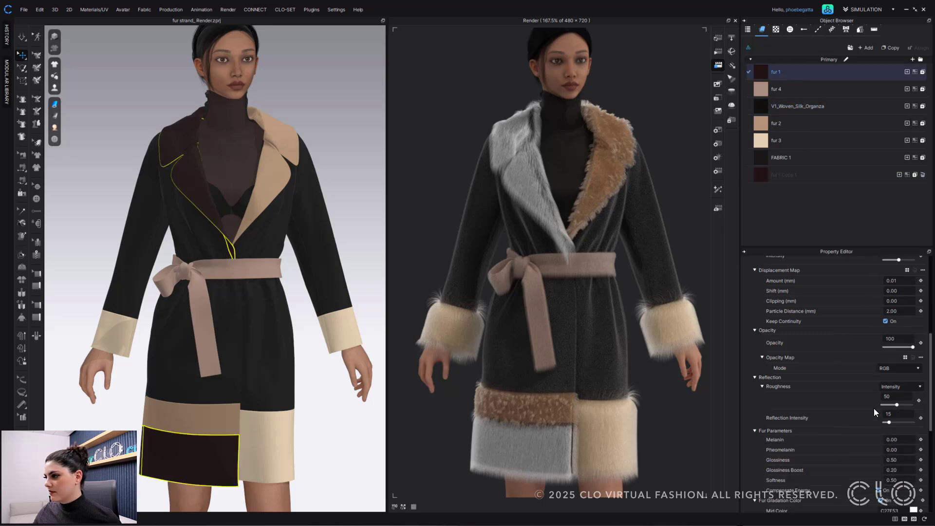
{"action": "scroll", "coordinate": [873, 407], "scroll_direction": "up", "scroll_amount": 3}
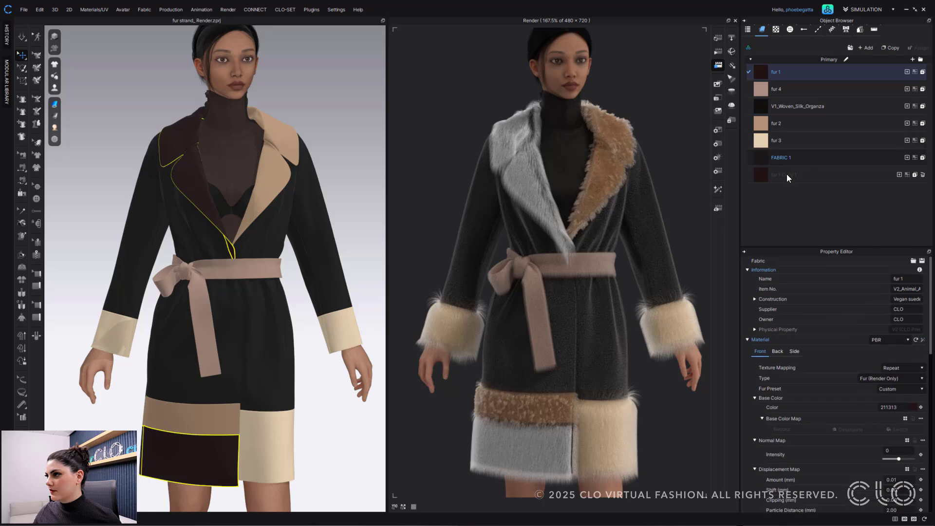
{"action": "left_click", "coordinate": [793, 176]}
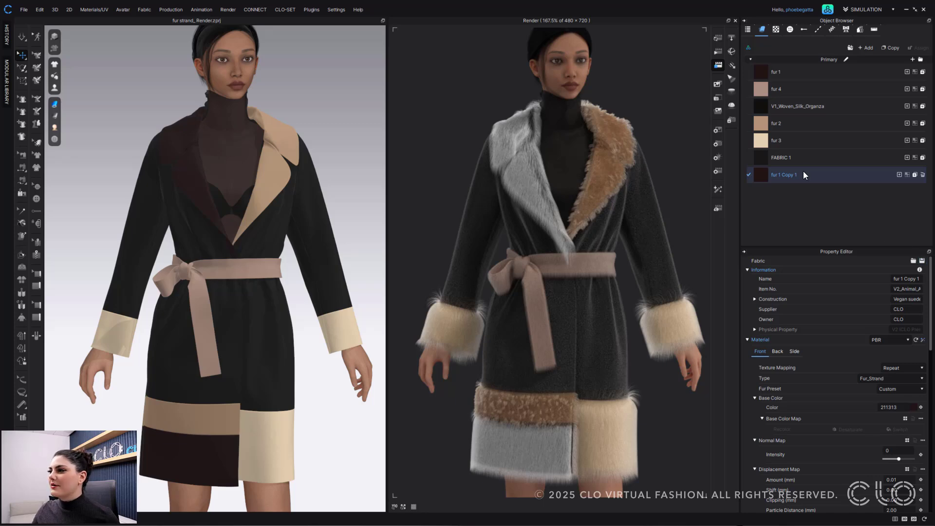
Save the Fur_Strand copy as a fabric file named "fur 1 _ Strand" in the fur folder, with the texture image only as preview
{"action": "left_click", "coordinate": [922, 262]}
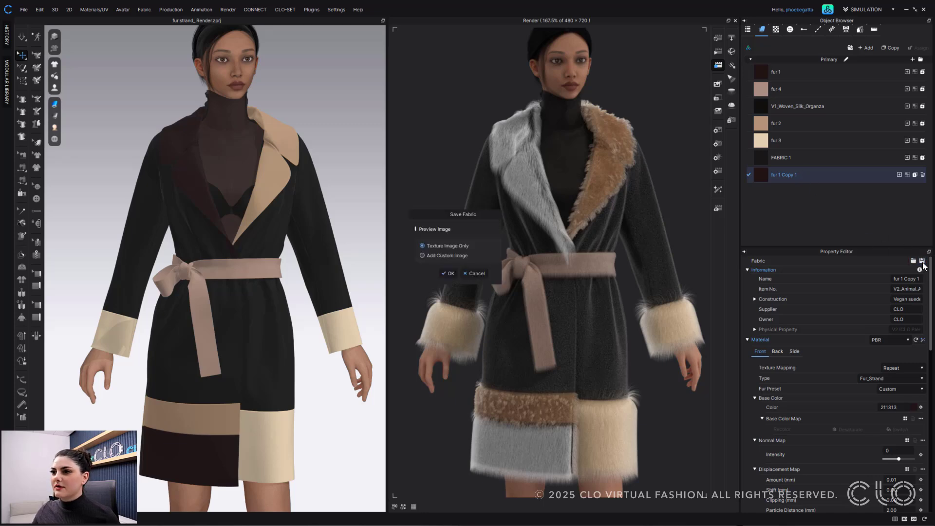
{"action": "left_click", "coordinate": [447, 273]}
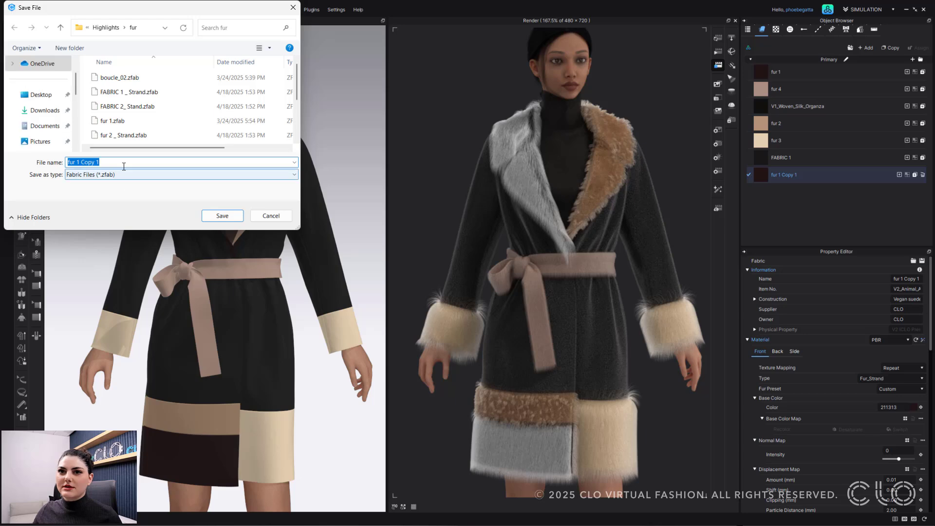
{"action": "mouse_move", "coordinate": [100, 162]}
{"action": "left_mouse_down"}
{"action": "mouse_move", "coordinate": [72, 162]}
{"action": "mouse_move", "coordinate": [81, 163]}
{"action": "left_mouse_up"}
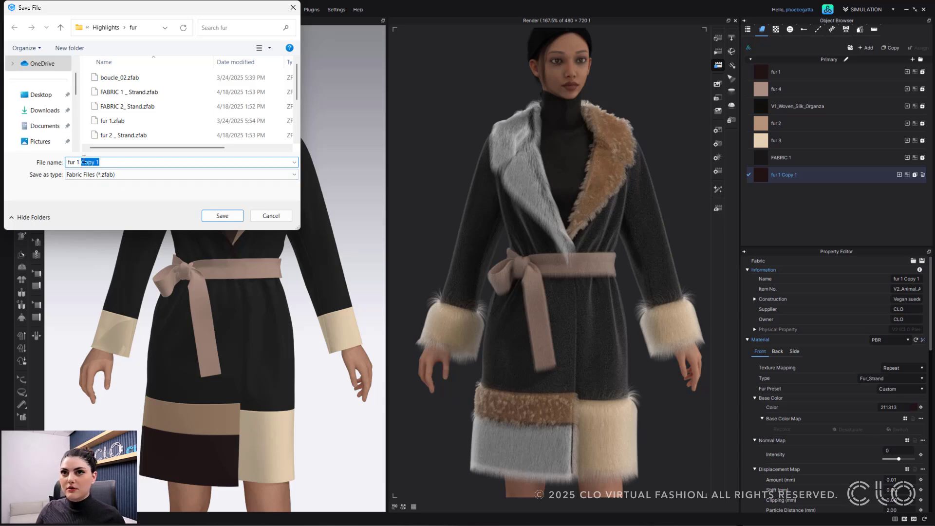
{"action": "key", "text": "BackSpace"}
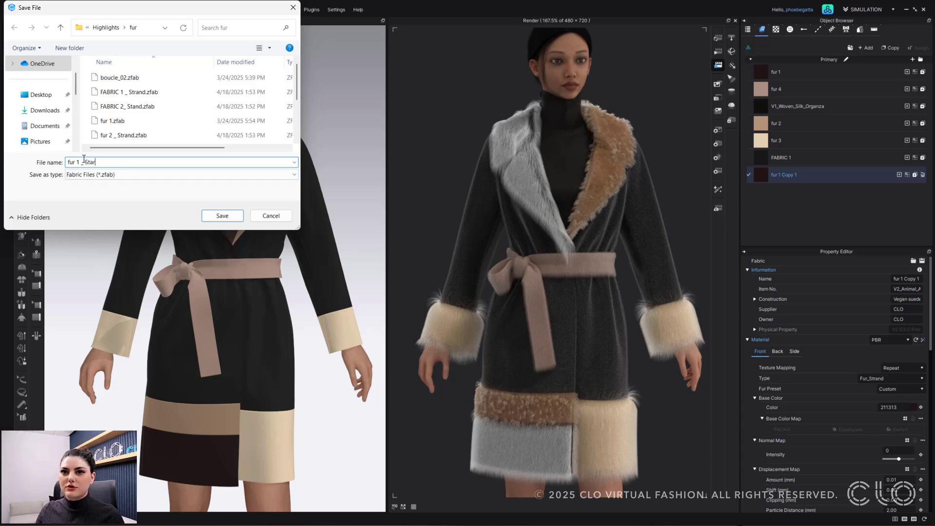
{"action": "key", "text": "Return"}
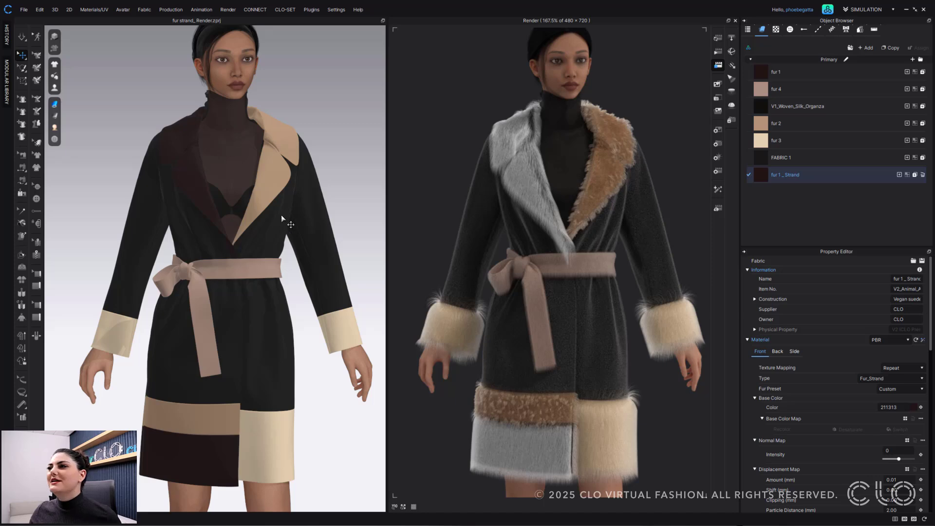
{"action": "left_click", "coordinate": [261, 232]}
{"action": "left_click", "coordinate": [194, 235], "text": "shift"}
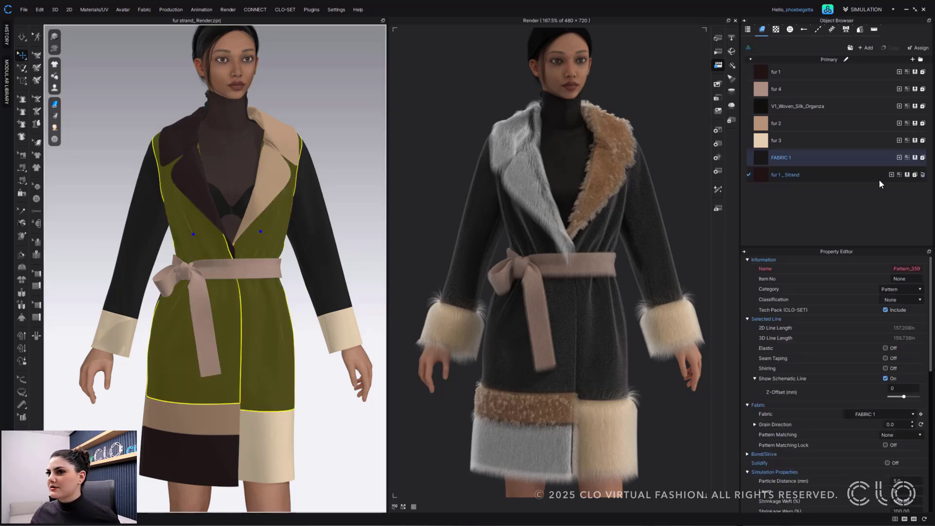
{"action": "left_click", "coordinate": [792, 69]}
{"action": "left_click", "coordinate": [871, 174]}
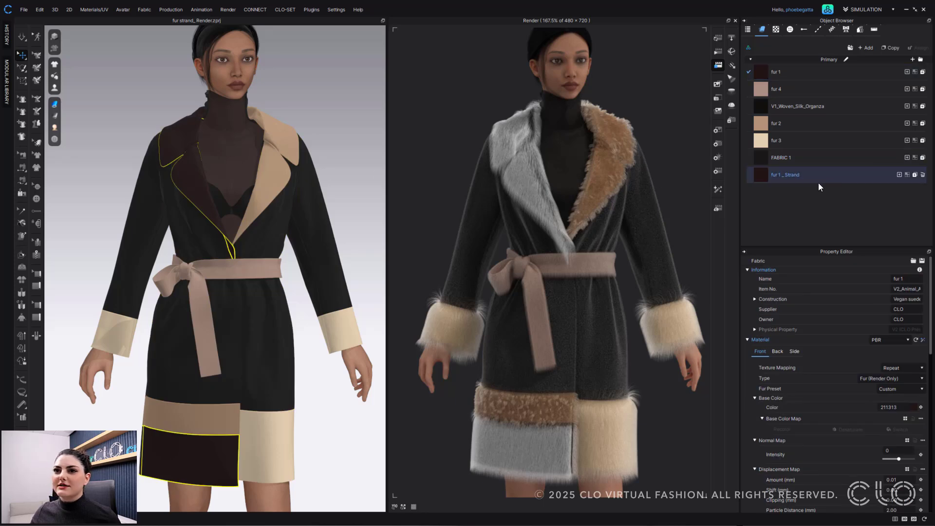
Assign the fur 1 _ Strand fabric to the dark lapel and collar pieces that use fur 1
{"action": "left_click", "coordinate": [185, 155]}
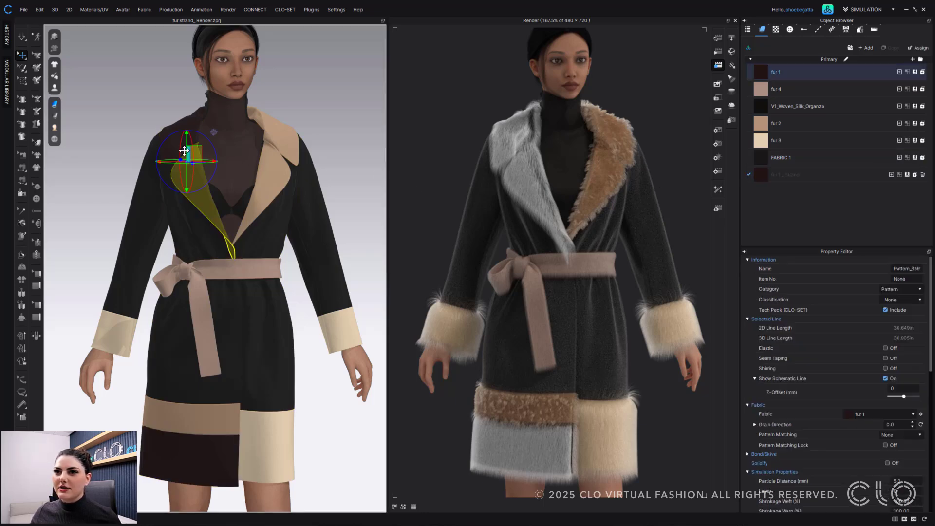
{"action": "left_click", "coordinate": [186, 126]}
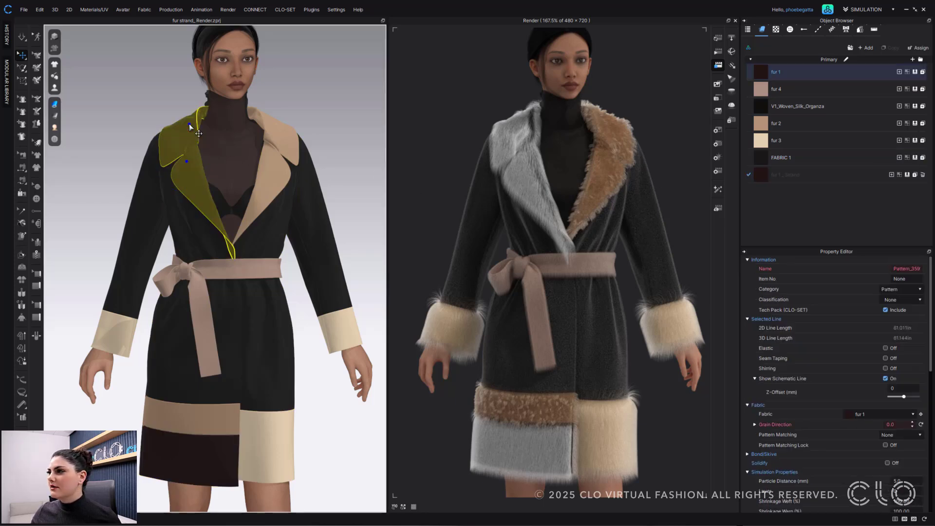
{"action": "left_click", "coordinate": [907, 174]}
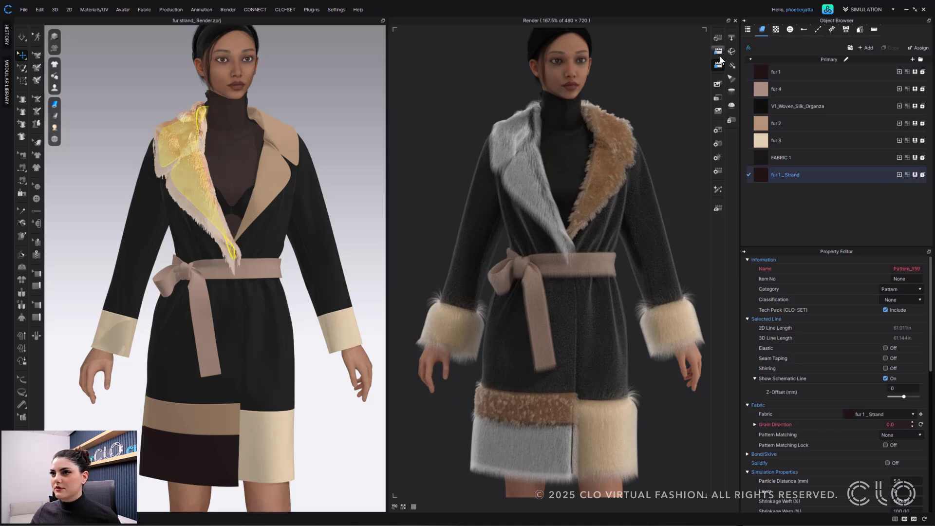
{"action": "left_click", "coordinate": [277, 94]}
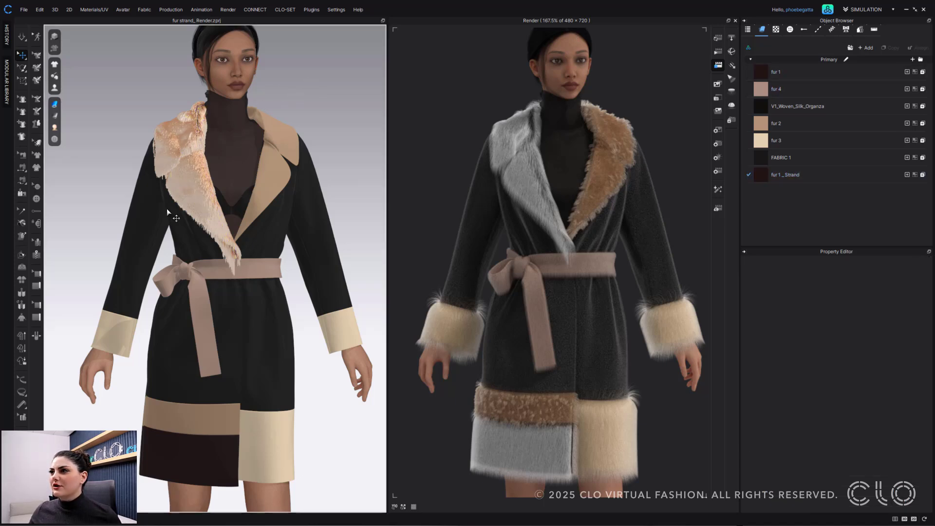
Compare the material settings of fur 1 and fur 1 _ Strand and examine the strand fur on the collar from an angle
{"action": "left_click", "coordinate": [793, 76]}
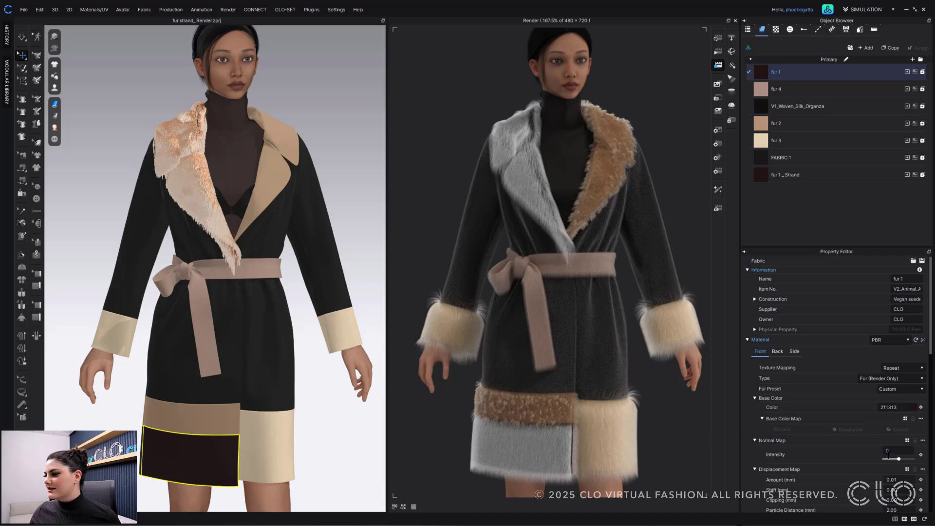
{"action": "scroll", "coordinate": [866, 426], "scroll_direction": "down", "scroll_amount": 5}
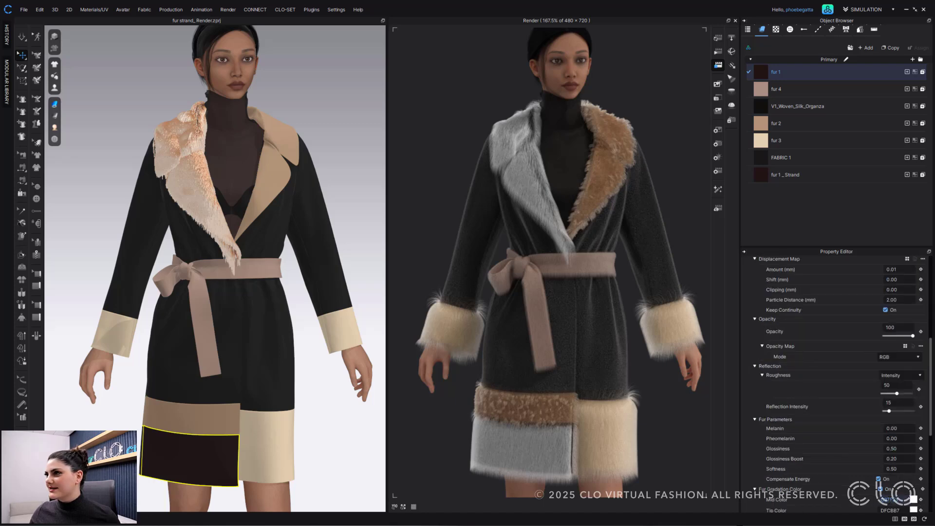
{"action": "left_click", "coordinate": [811, 175]}
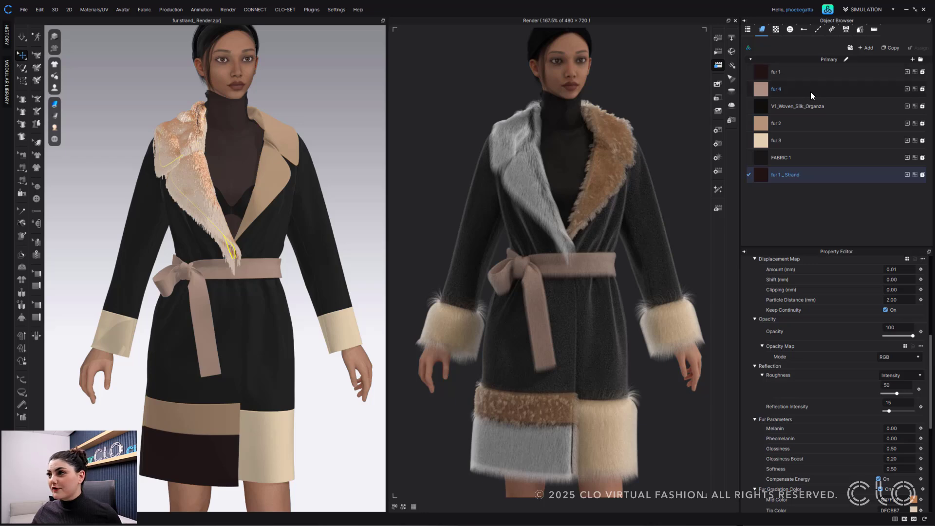
{"action": "left_click", "coordinate": [804, 73]}
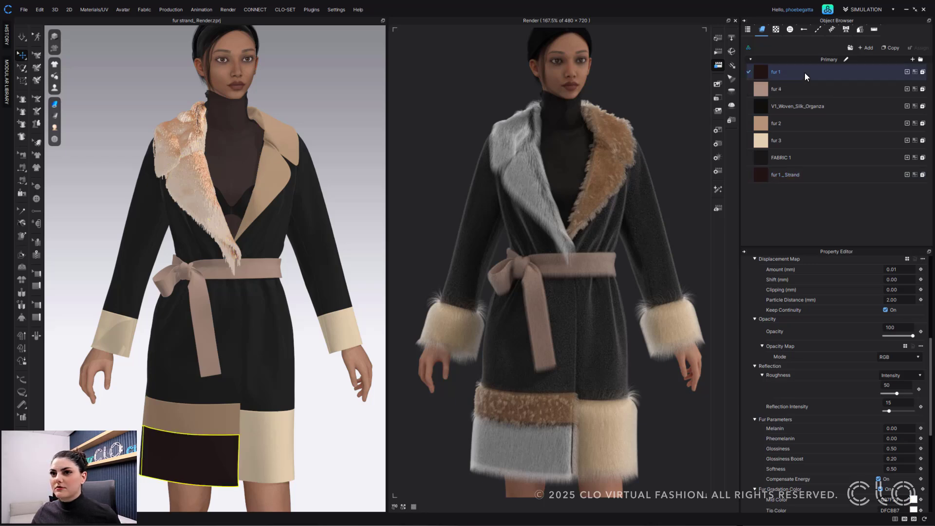
{"action": "mouse_move", "coordinate": [220, 186]}
{"action": "right_mouse_down"}
{"action": "mouse_move", "coordinate": [369, 182]}
{"action": "mouse_move", "coordinate": [223, 184]}
{"action": "right_mouse_up"}
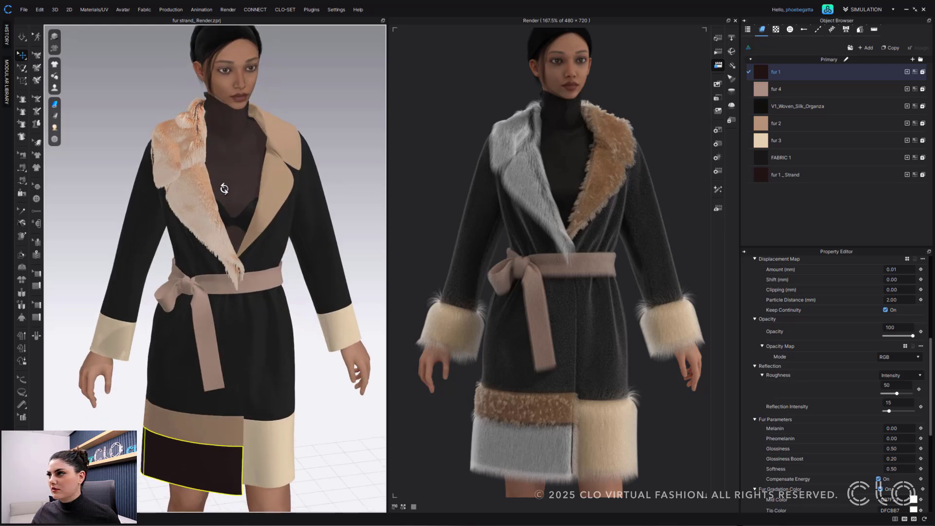
{"action": "left_click", "coordinate": [325, 96]}
{"action": "left_click", "coordinate": [795, 176]}
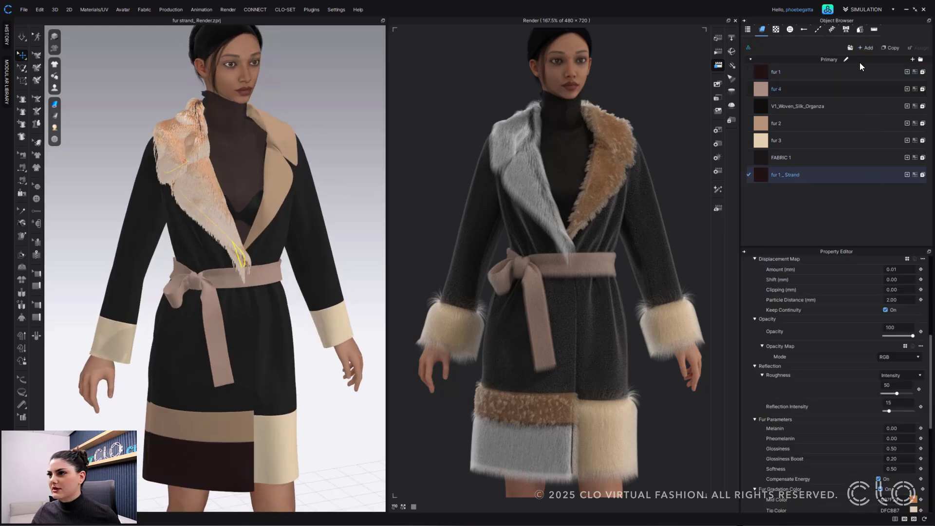
{"action": "left_click", "coordinate": [842, 71]}
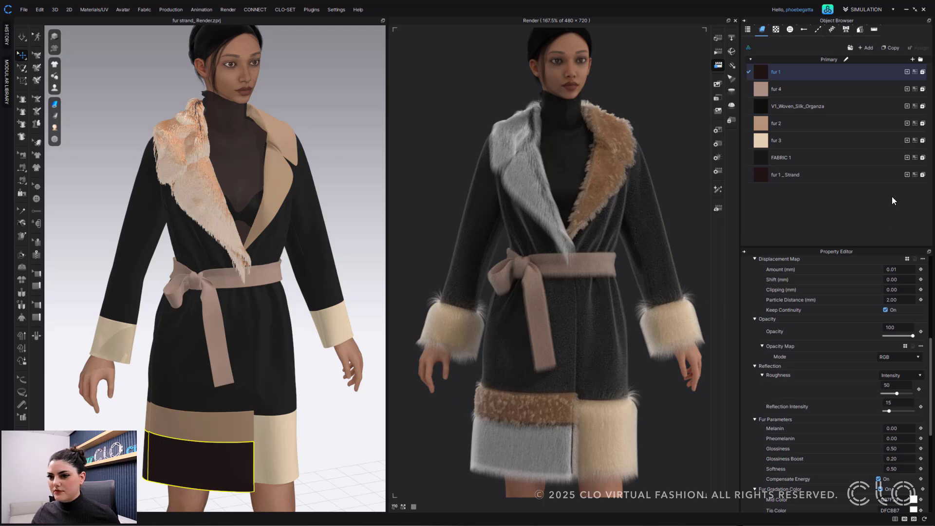
Assign the fur 1 _ Strand fabric to the dark hem panel and clear the selection
{"action": "left_click", "coordinate": [785, 175]}
{"action": "left_click", "coordinate": [203, 457]}
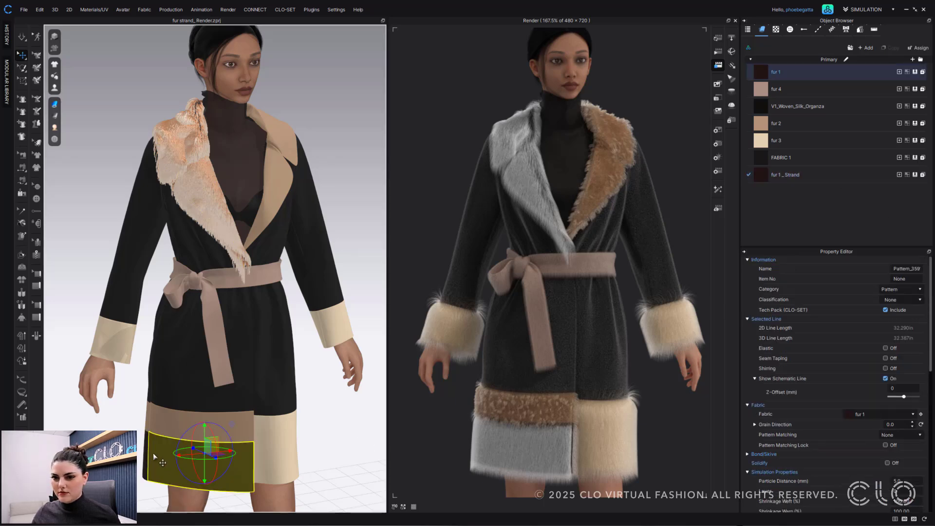
{"action": "left_click", "coordinate": [914, 175]}
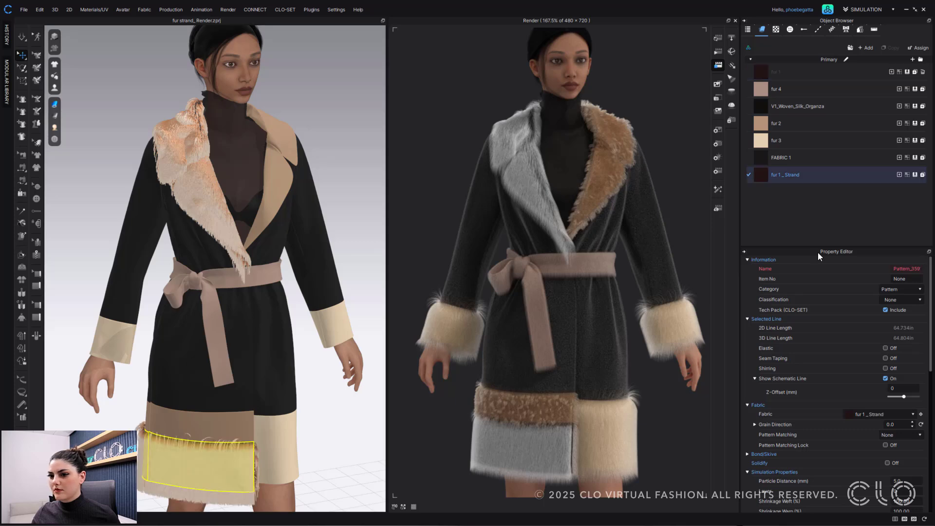
{"action": "left_click", "coordinate": [825, 72]}
{"action": "left_click", "coordinate": [311, 90]}
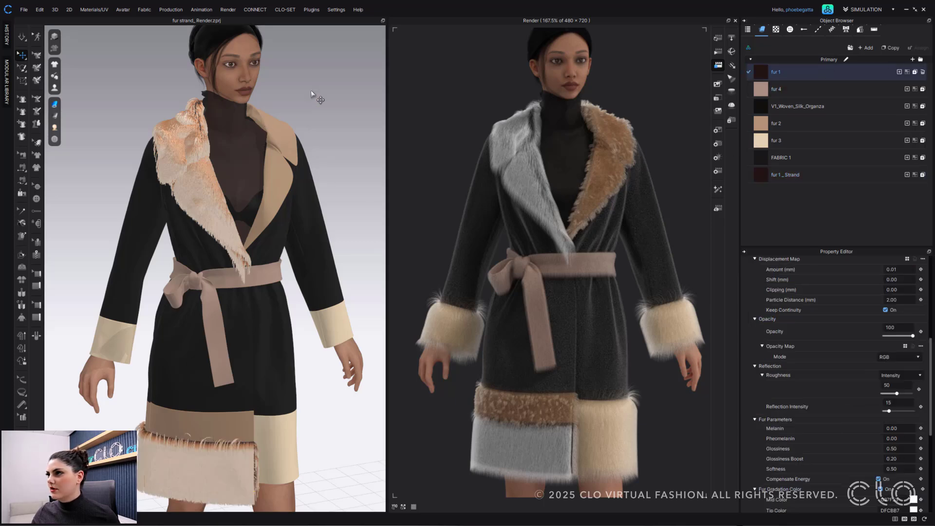
Replace the belt's fur 4 fabric with the saved fabric file "fur 4 _ Strand.zfab" from the fur folder
{"action": "left_click", "coordinate": [801, 89]}
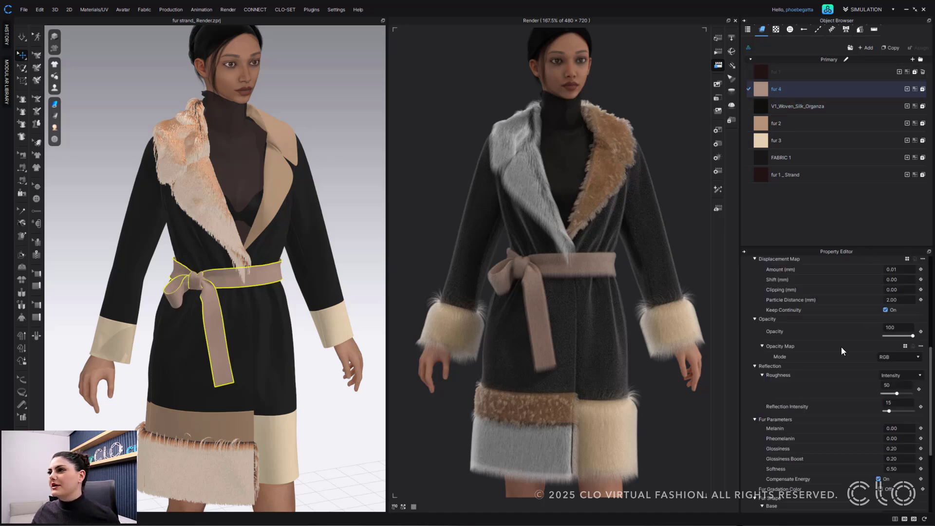
{"action": "scroll", "coordinate": [841, 346], "scroll_direction": "up", "scroll_amount": 5}
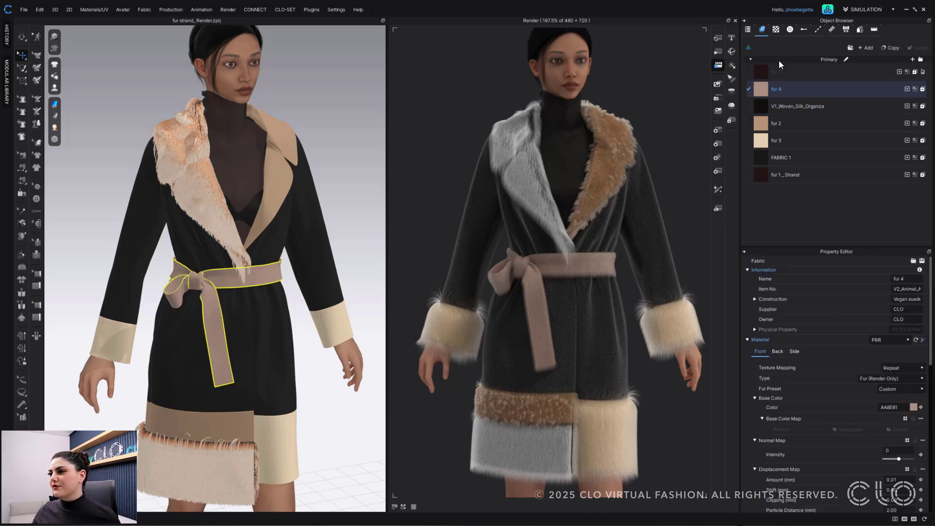
{"action": "left_click", "coordinate": [913, 261]}
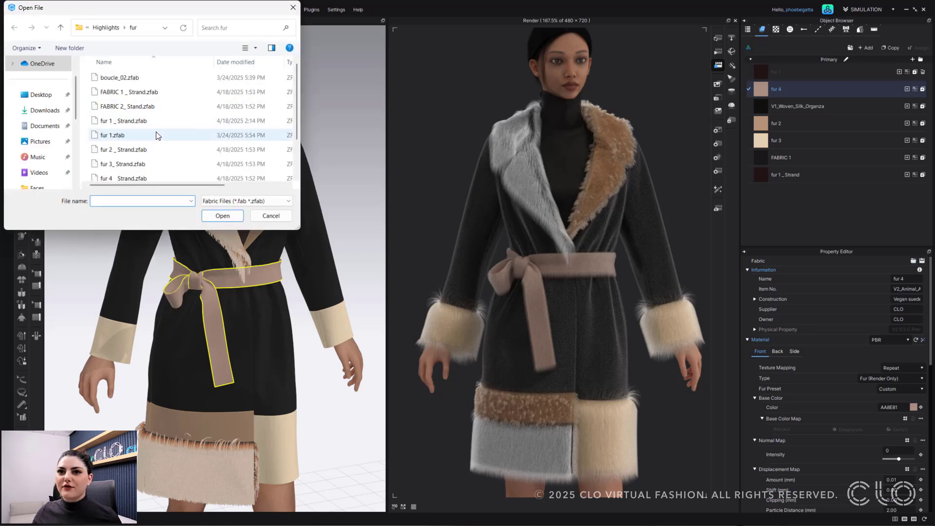
{"action": "scroll", "coordinate": [150, 161], "scroll_direction": "down", "scroll_amount": 1}
{"action": "left_click", "coordinate": [126, 132]}
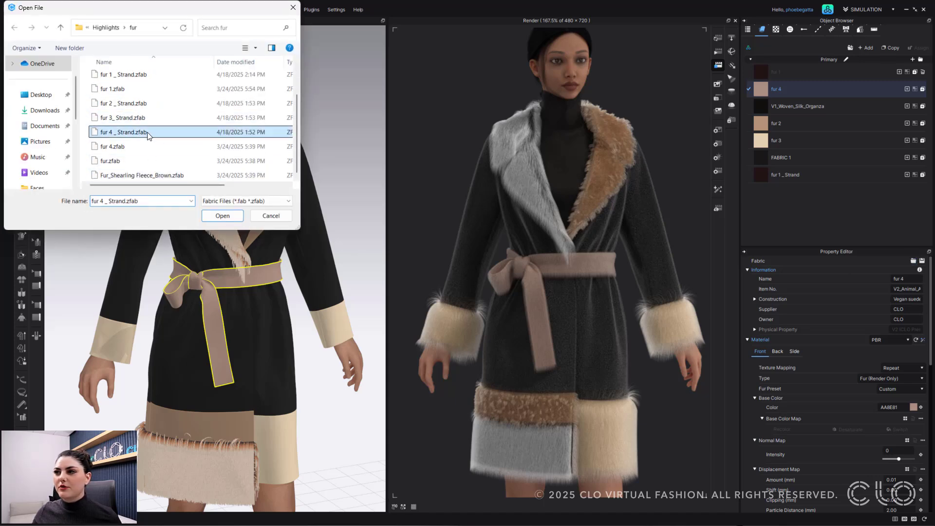
{"action": "left_click", "coordinate": [223, 216]}
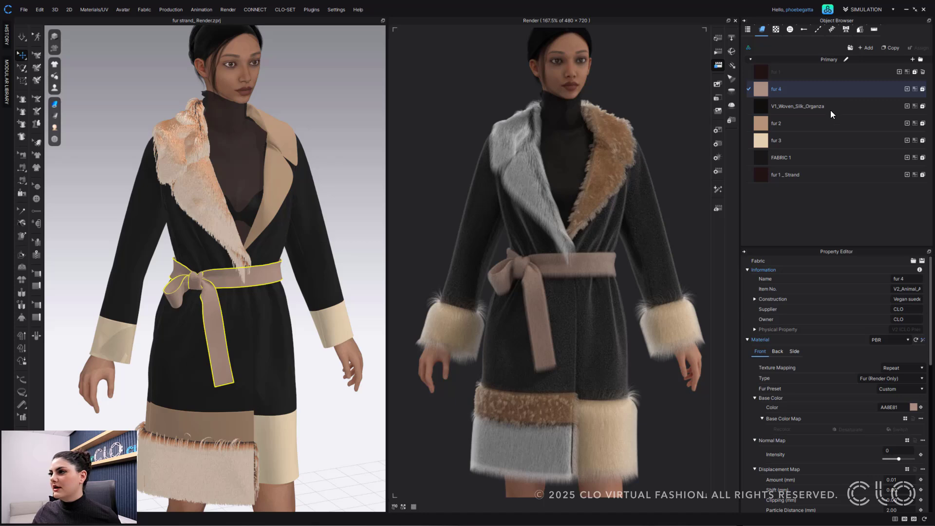
Replace the fur 2 fabric on the tan lapel and upper hem band with the file "fur 2 _ Strand.zfab"
{"action": "left_click", "coordinate": [799, 124]}
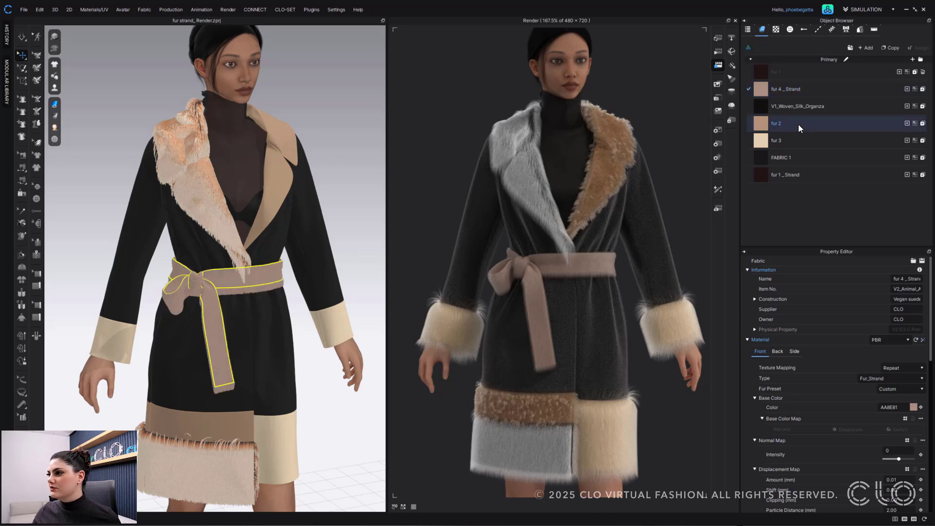
{"action": "left_click", "coordinate": [913, 262]}
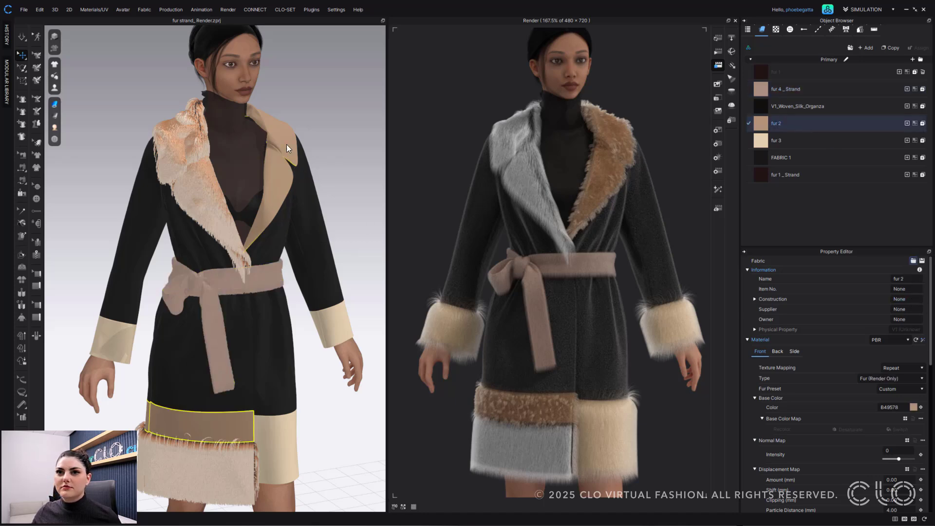
{"action": "left_click", "coordinate": [162, 151]}
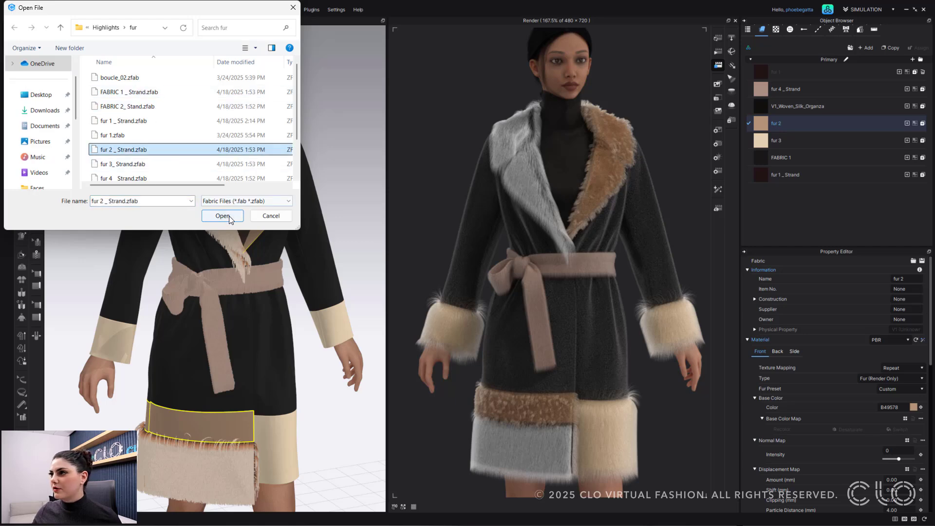
{"action": "left_click", "coordinate": [221, 216]}
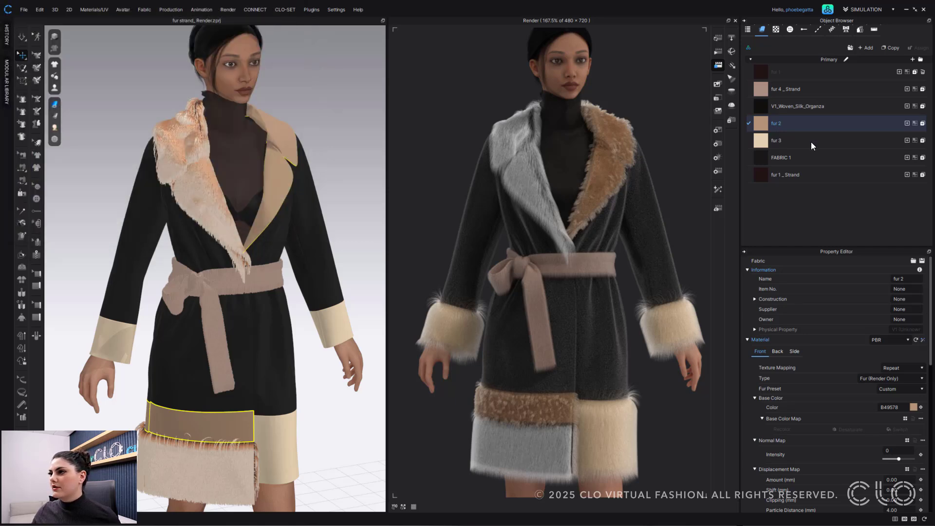
Replace the fur 3 fabric on the cuffs and cream hem panel with the file "fur 3_ Strand.zfab"
{"action": "left_click", "coordinate": [794, 141]}
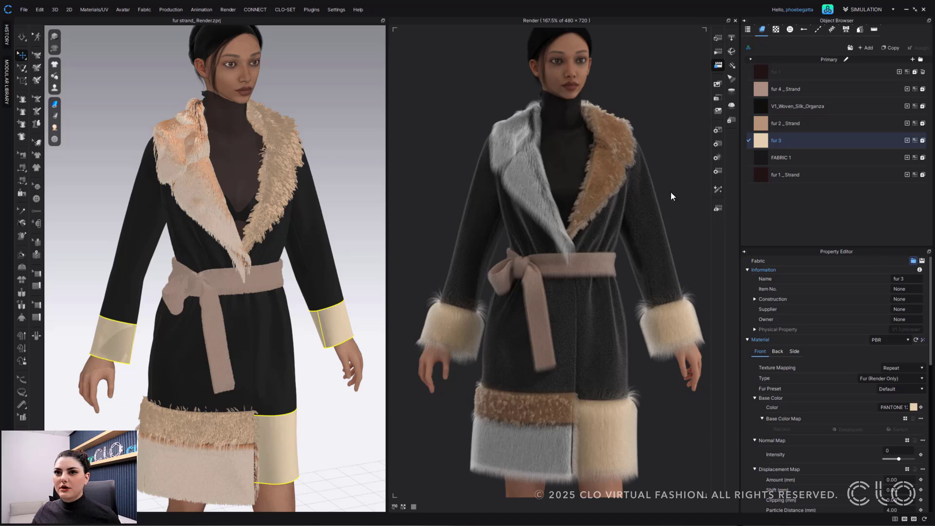
{"action": "left_click", "coordinate": [914, 261]}
{"action": "scroll", "coordinate": [162, 146], "scroll_direction": "down", "scroll_amount": 3}
{"action": "left_click", "coordinate": [139, 135]}
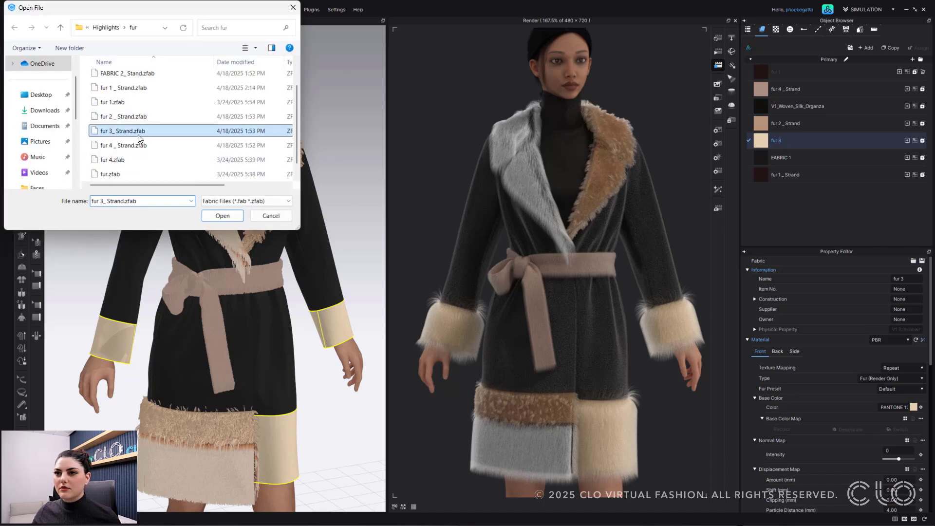
{"action": "left_click", "coordinate": [218, 215]}
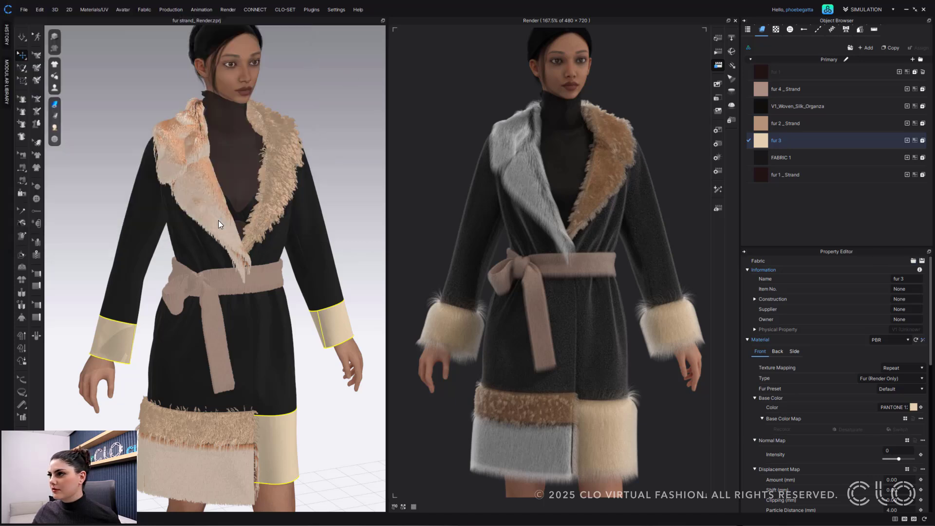
Replace FABRIC 1 on the coat's black body and sleeves with the file "FABRIC 1 _ Strand.zfab" and clear the selection
{"action": "left_click", "coordinate": [828, 156]}
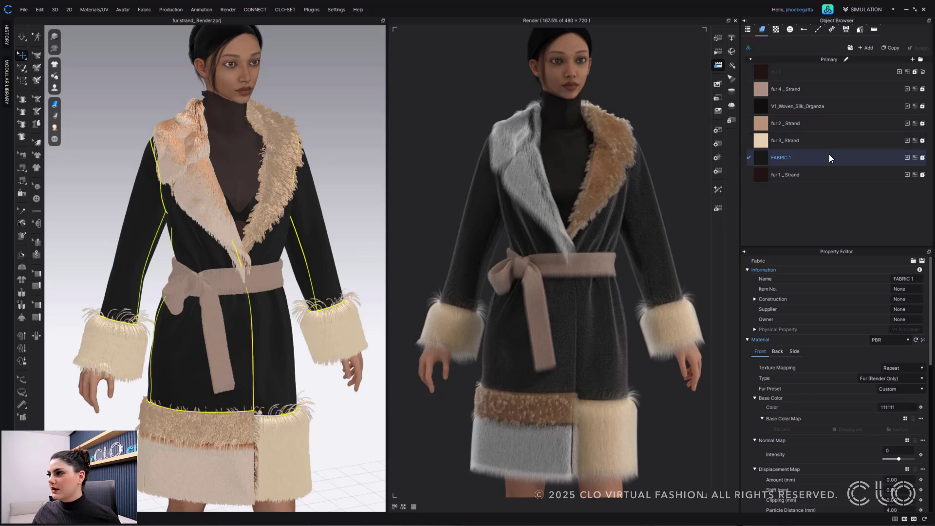
{"action": "left_click", "coordinate": [913, 261]}
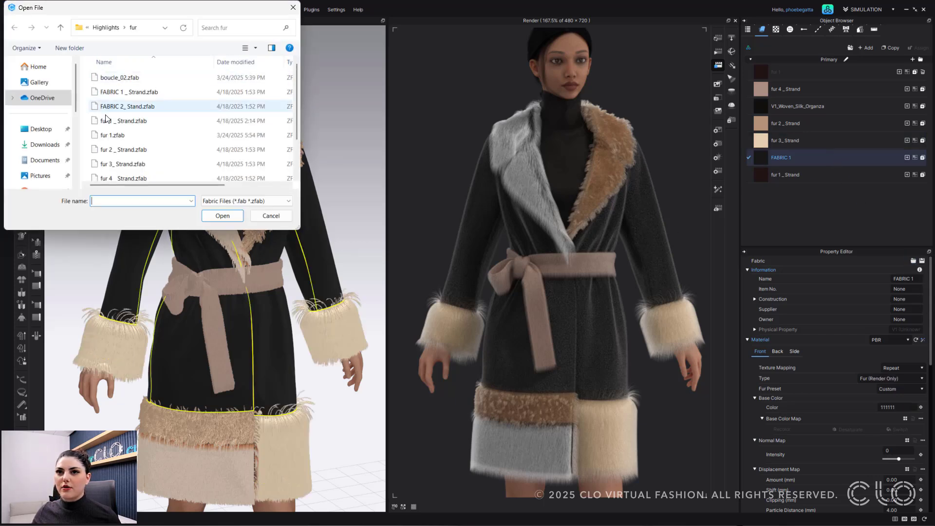
{"action": "left_click", "coordinate": [161, 92]}
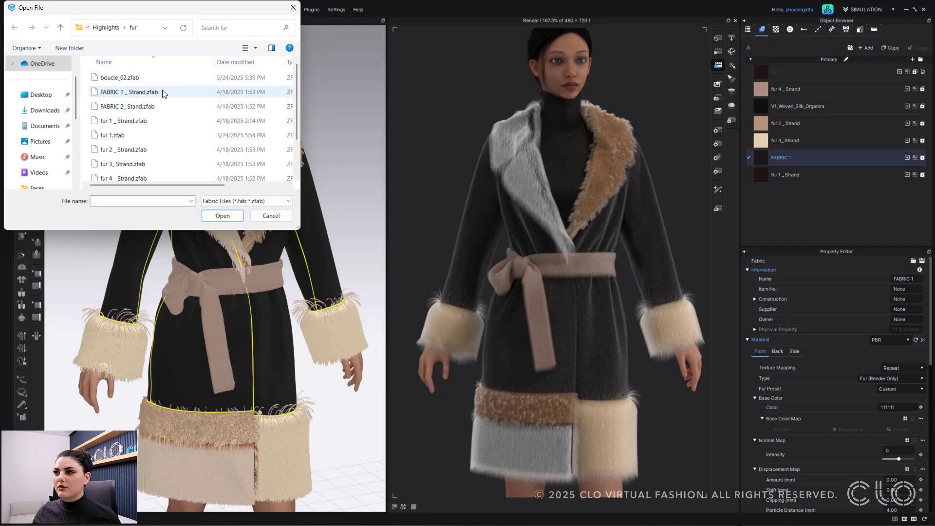
{"action": "left_click", "coordinate": [222, 215]}
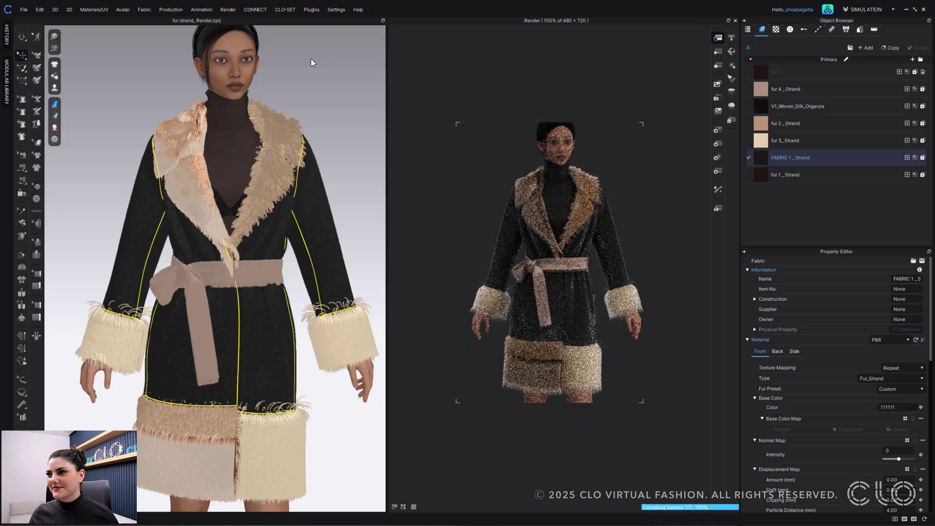
{"action": "left_click", "coordinate": [312, 59]}
{"action": "scroll", "coordinate": [411, 461], "scroll_direction": "up", "scroll_amount": 5}
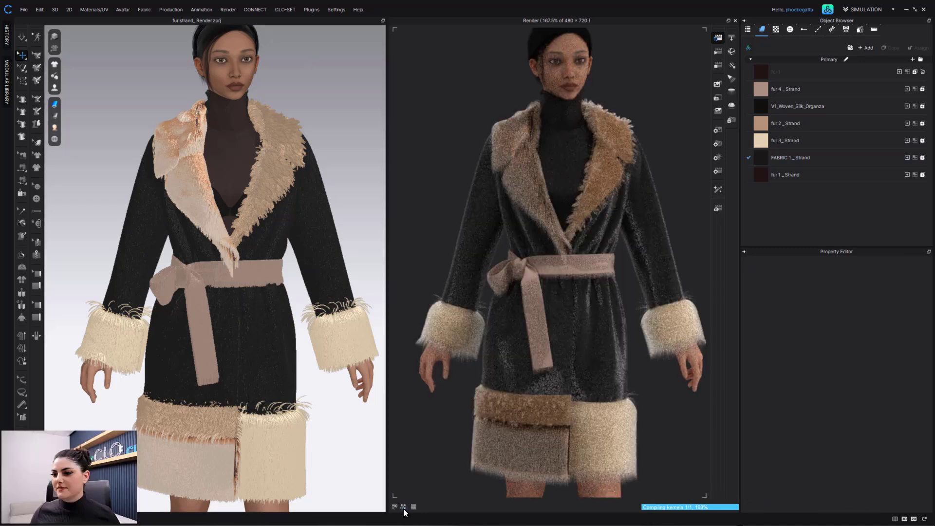